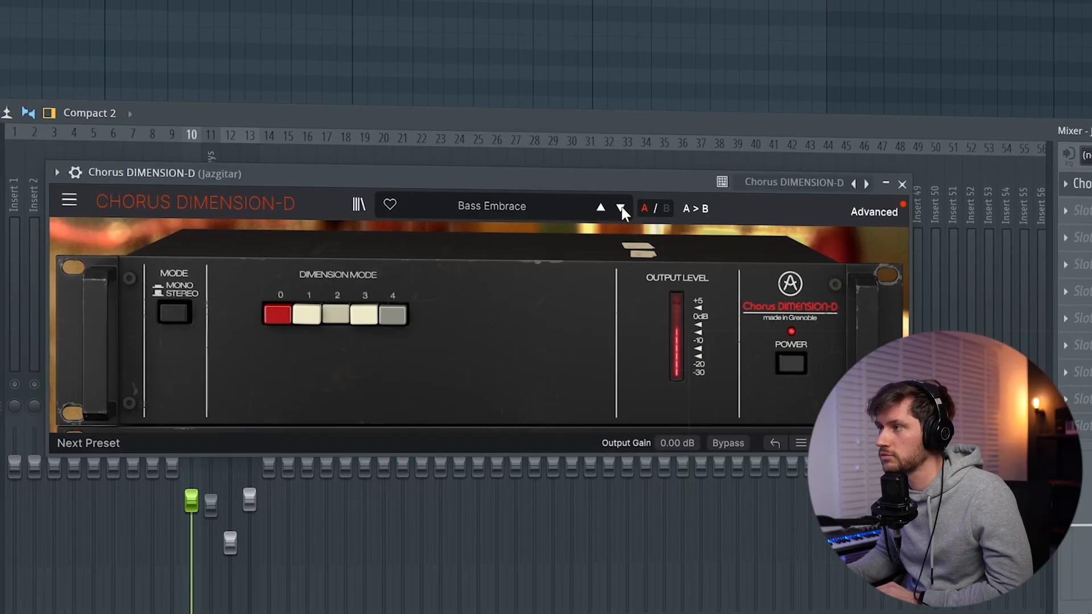
# Advance through the Chorus DIMENSION-D presets on the Jazgitar track, past Gentle Vocal Hug
pyautogui.click(621, 208)
pyautogui.click(622, 209)
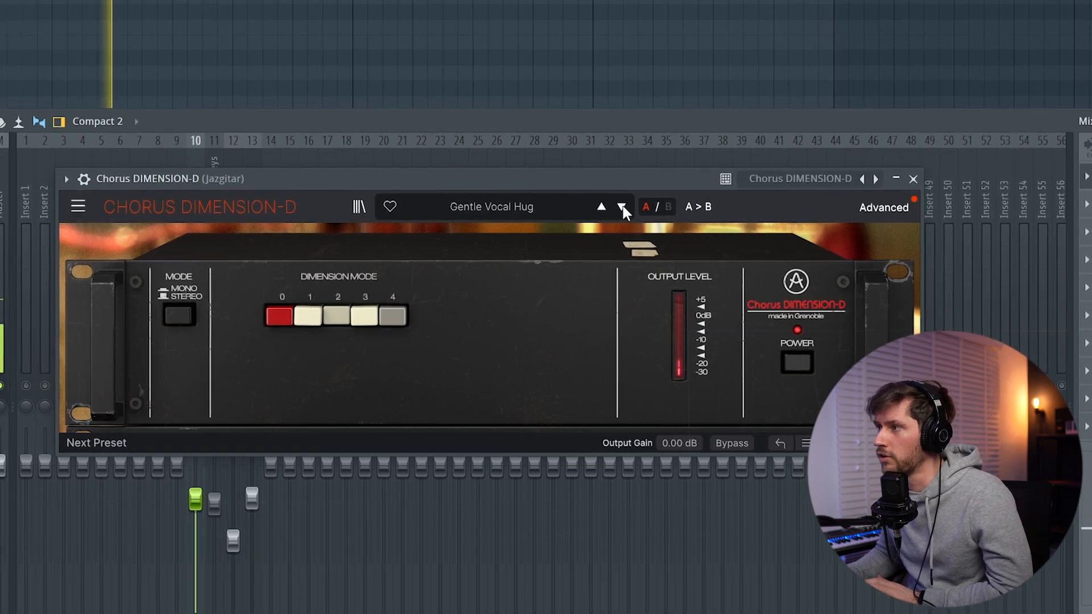
pyautogui.click(623, 205)
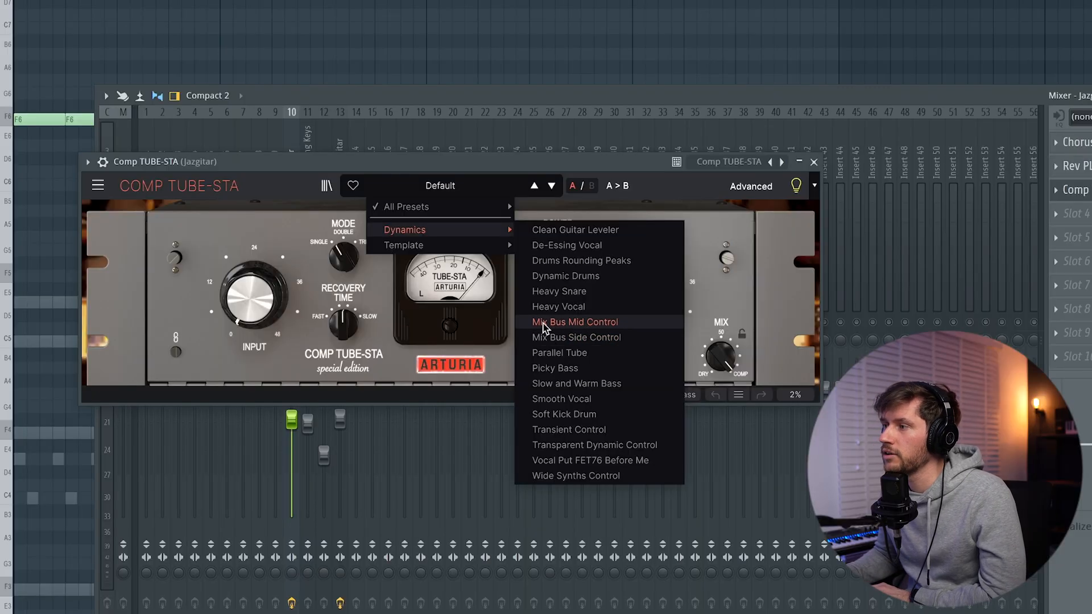
# Load the Mix Bus Mid Control preset in Comp TUBE-STA, then fine-tune the compressor's input gain and recovery time
pyautogui.click(608, 325)
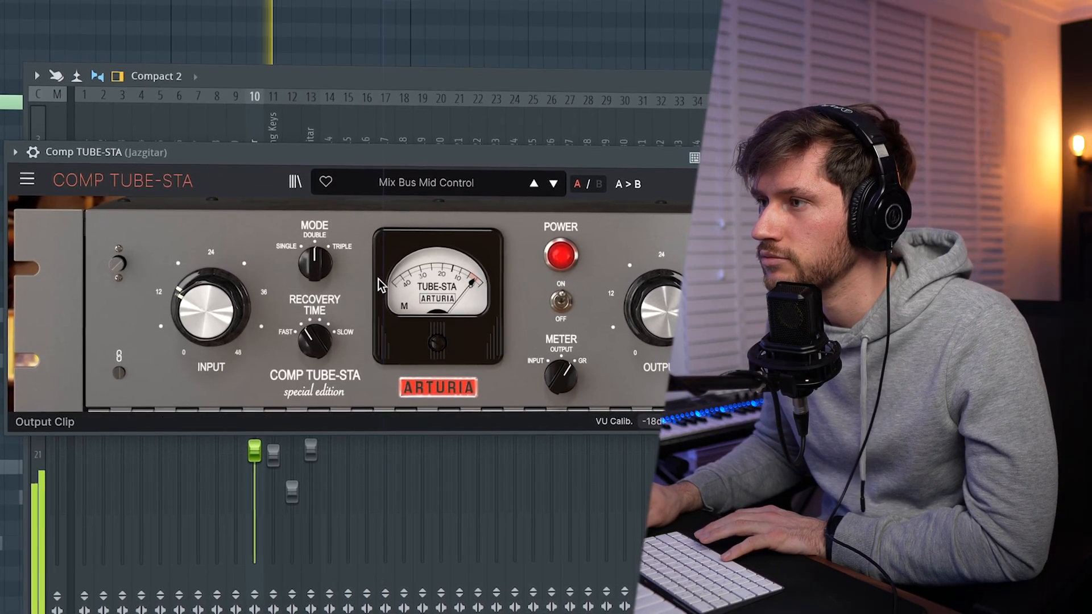
pyautogui.click(816, 186)
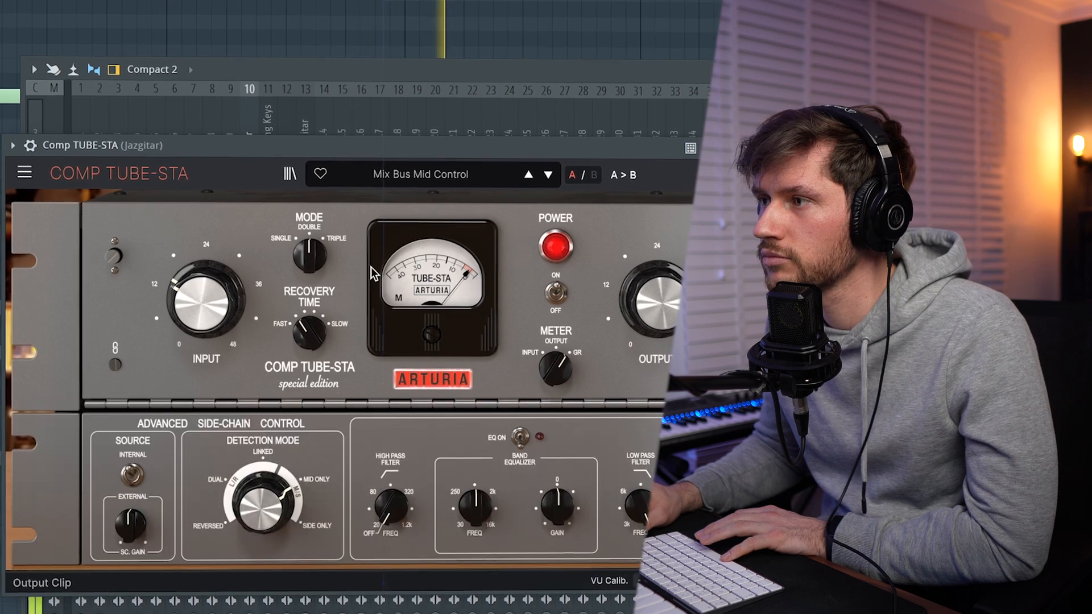
pyautogui.moveTo(207, 308); pyautogui.dragTo(207, 267)
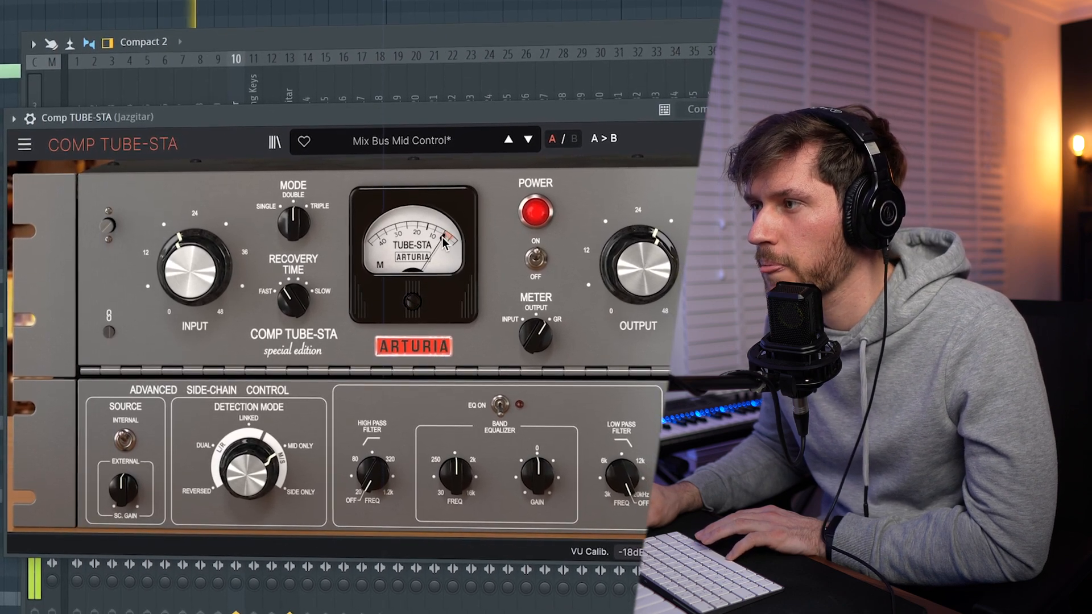
pyautogui.moveTo(286, 289); pyautogui.dragTo(283, 294)
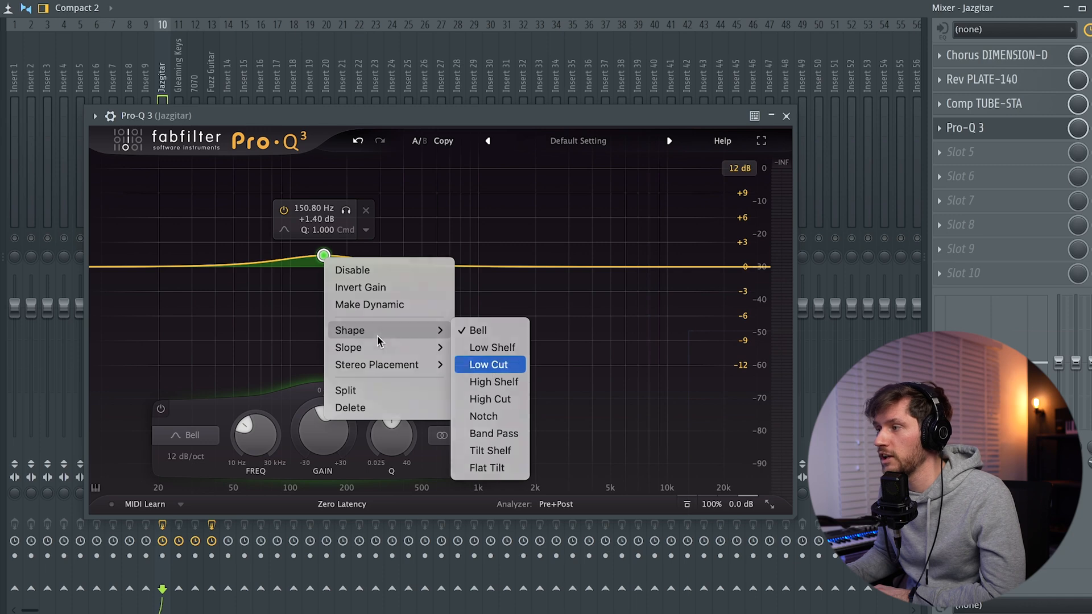
# Shape the Jazgitar EQ in Pro-Q 3 with a low cut near 122 Hz, several mid dips and a high boost around 5.8 kHz
pyautogui.press('Return')
pyautogui.moveTo(323, 266); pyautogui.dragTo(293, 267)
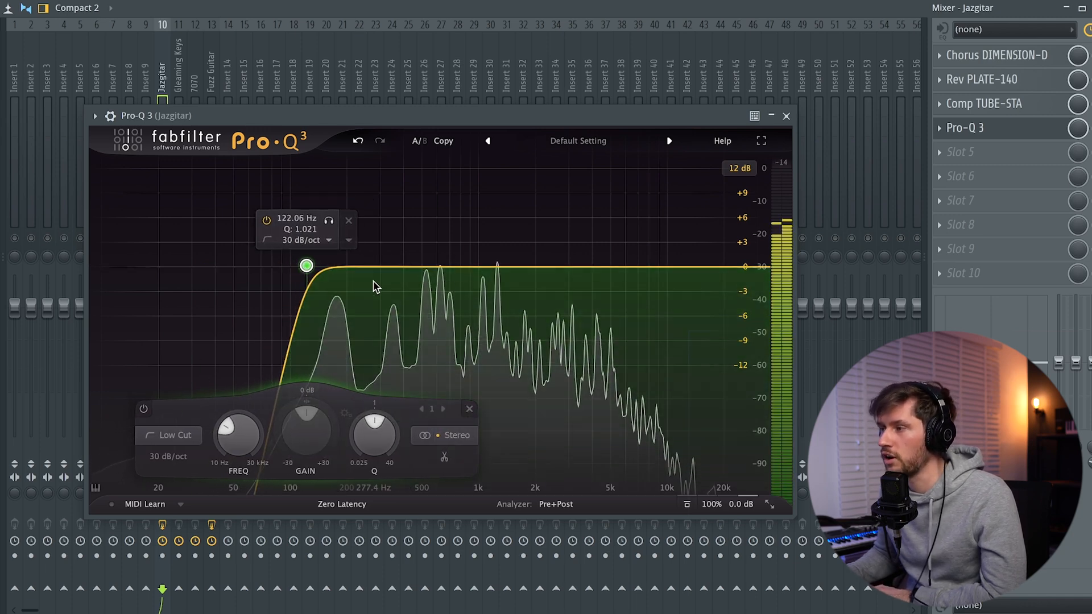
pyautogui.moveTo(359, 267); pyautogui.dragTo(362, 293)
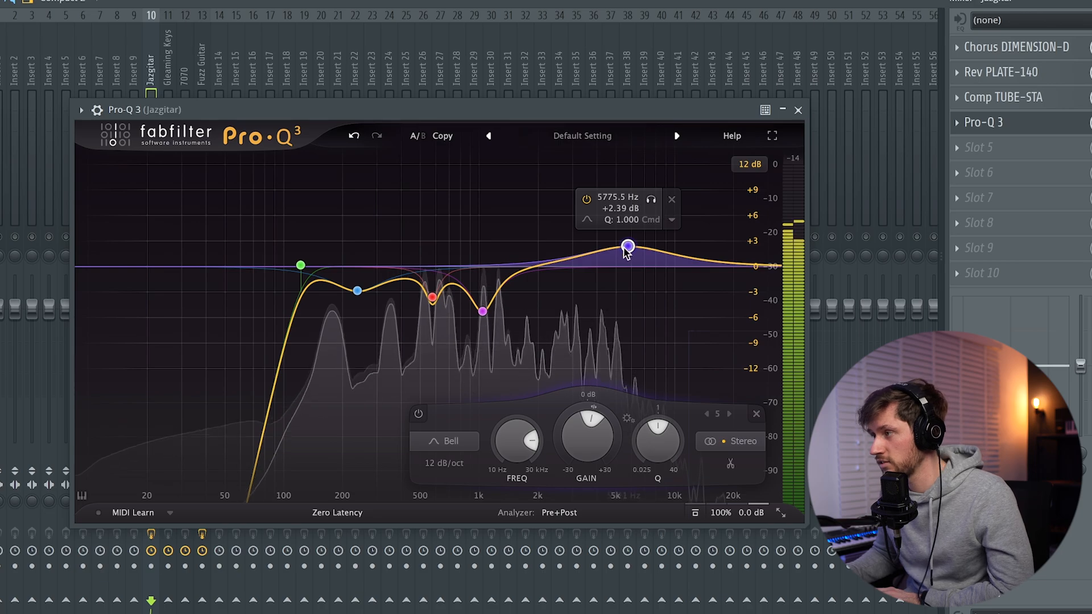
pyautogui.moveTo(627, 252); pyautogui.dragTo(614, 248)
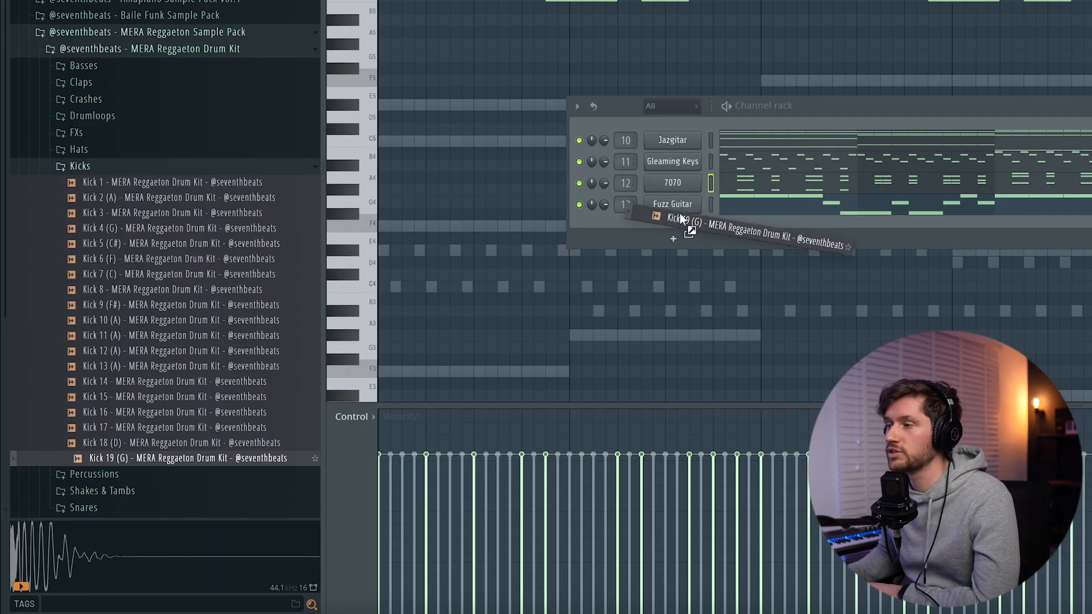
pyautogui.moveTo(681, 219); pyautogui.dragTo(671, 250)
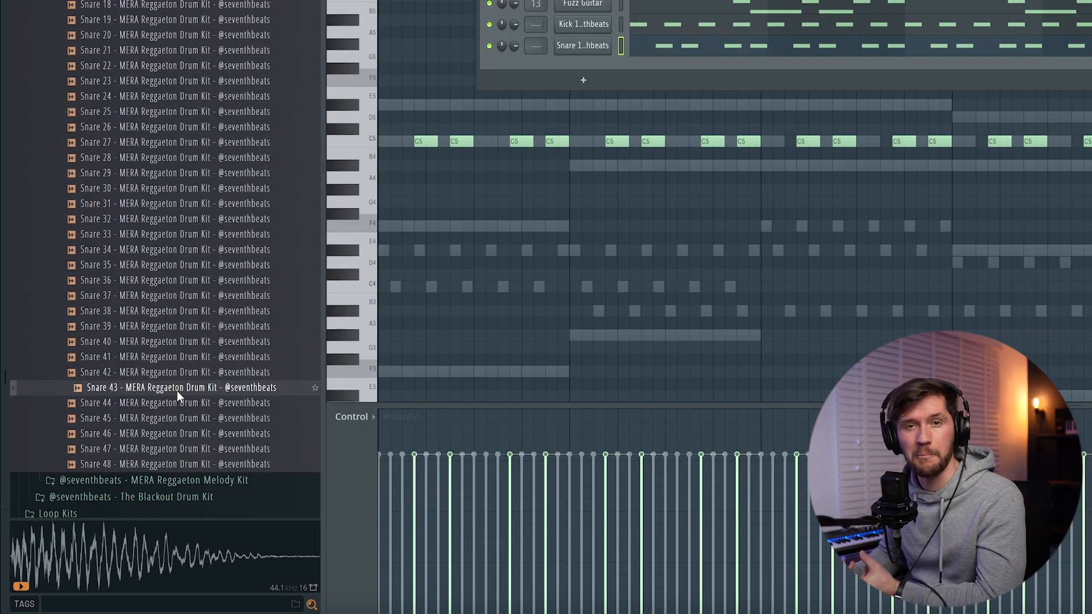
# Add the Snare 43 and Snare 46 samples from the MERA Reggaeton Drum Kit as new channels
pyautogui.moveTo(176, 391); pyautogui.dragTo(583, 86)
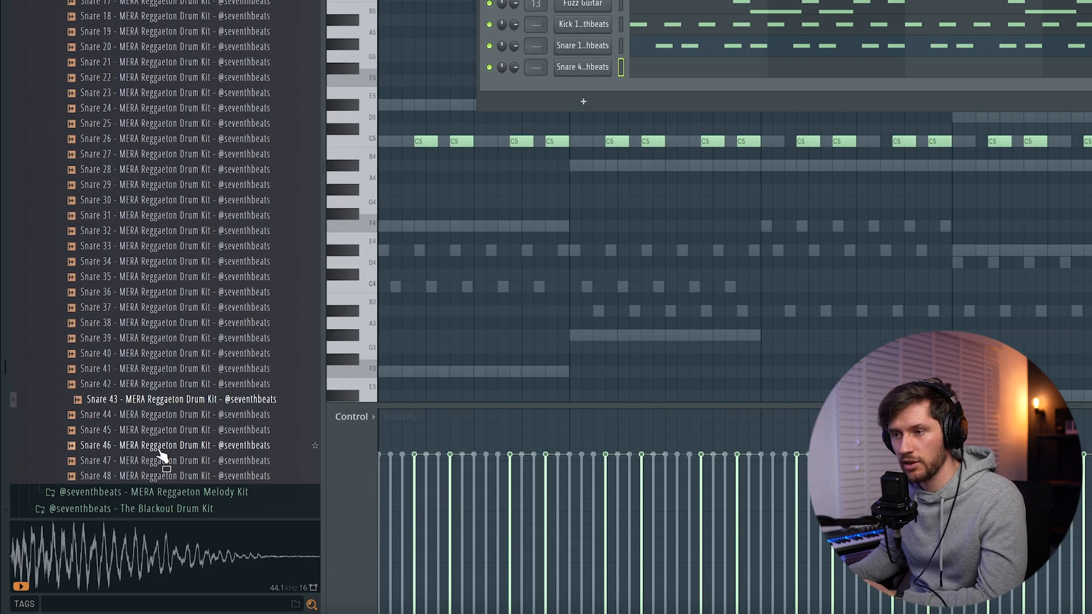
pyautogui.click(155, 449)
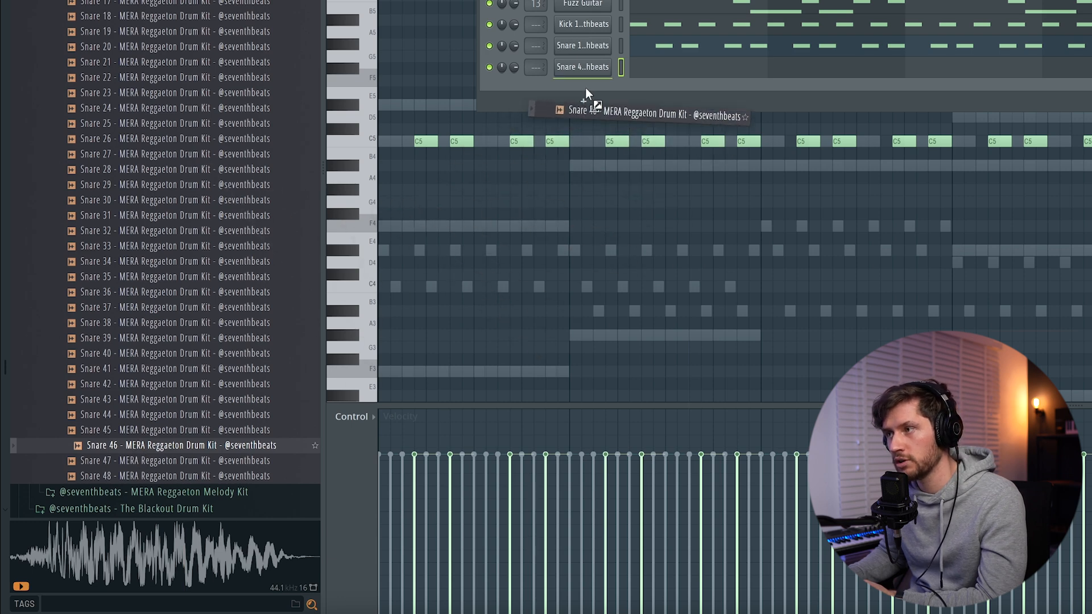
pyautogui.moveTo(586, 89); pyautogui.dragTo(589, 91)
# Copy the Snare 14 channel's note pattern into the Snare 43 and Snare 46 channels
pyautogui.click(620, 44)
pyautogui.hotkey('ctrl', 'c')
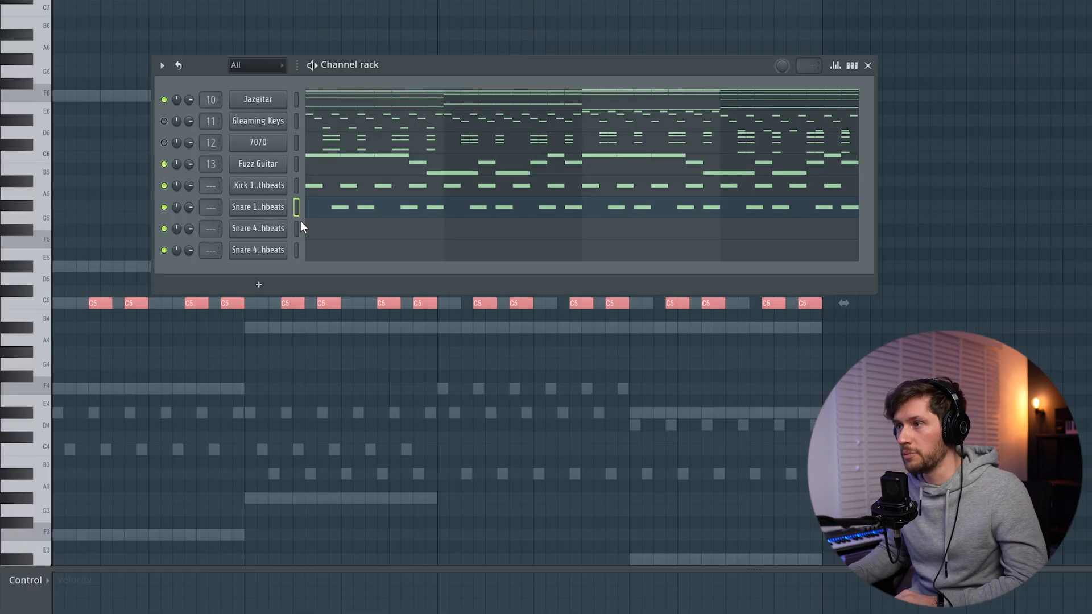
pyautogui.click(621, 63)
pyautogui.hotkey('ctrl', 'v')
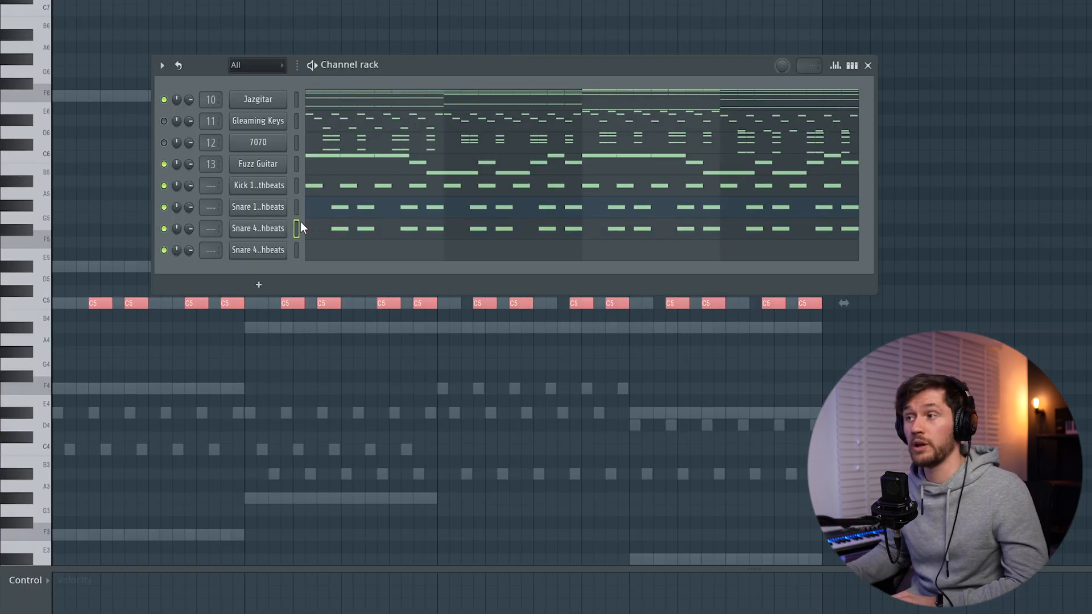
pyautogui.hotkey('ctrl', 'v')
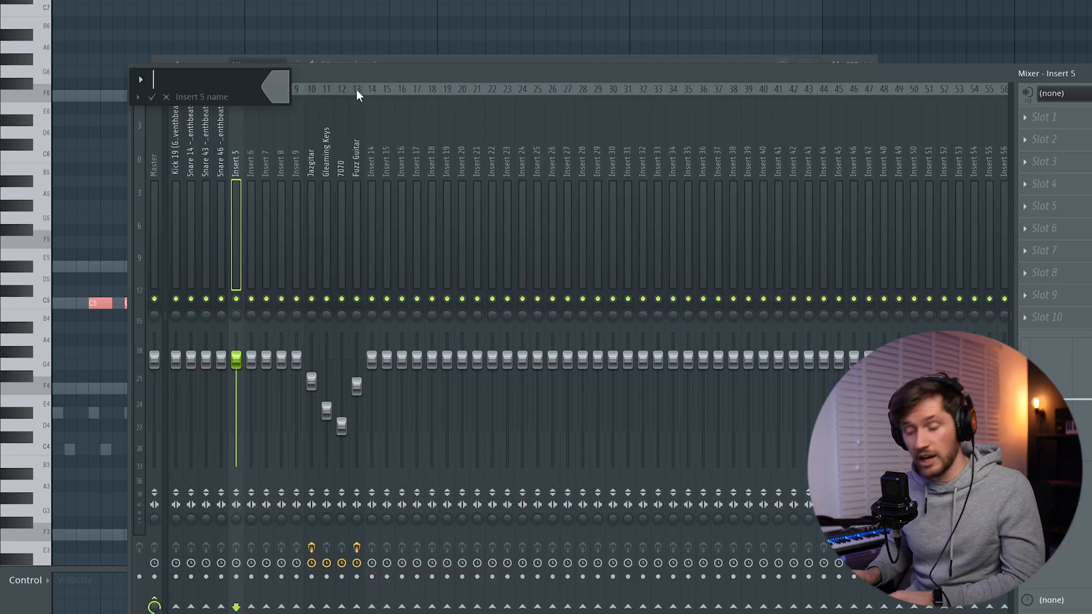
# Rename mixer insert 5 as SNARE BUS
pyautogui.write('SNARE ')
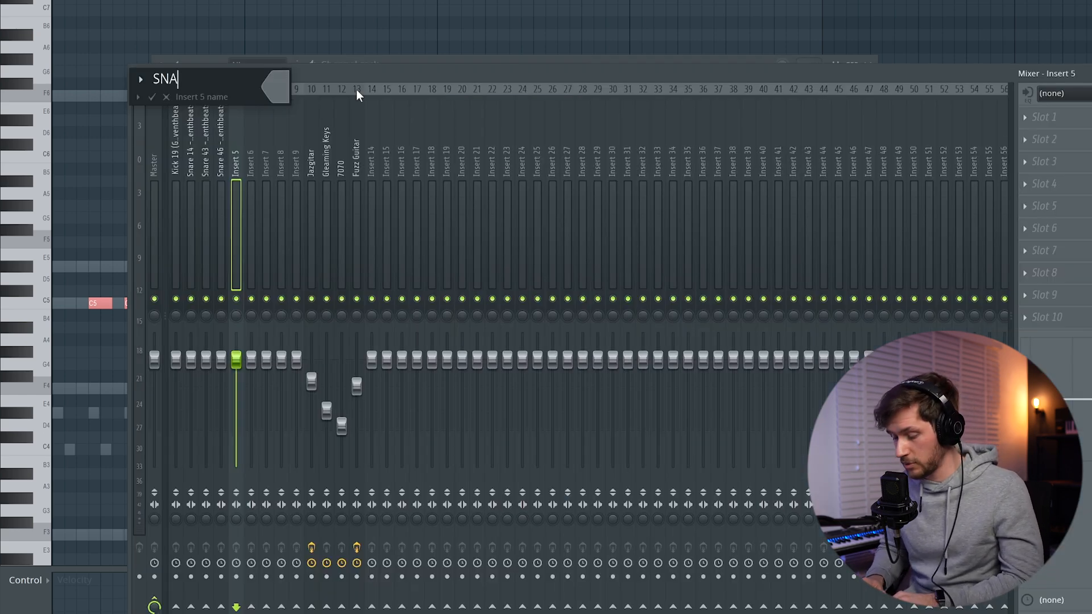
pyautogui.write('BU')
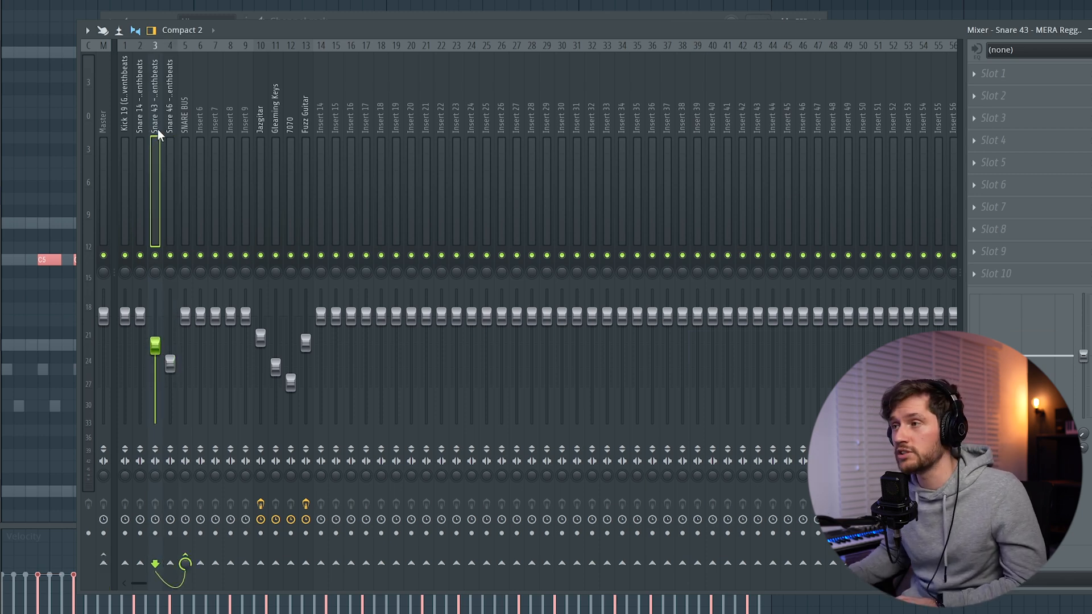
# Play the pattern and fine-tune the Snare 46 mixer track's volume against the other snares
pyautogui.press('space')
pyautogui.moveTo(170, 371)
pyautogui.mouseDown()
pyautogui.moveTo(170, 345)
pyautogui.moveTo(174, 361)
pyautogui.mouseUp()
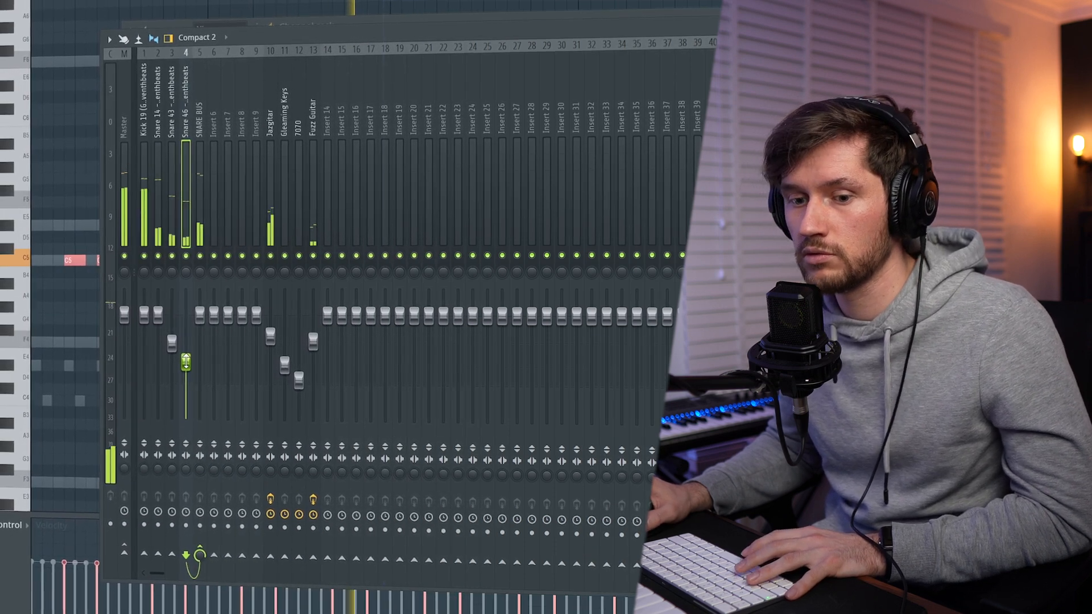
pyautogui.press('space')
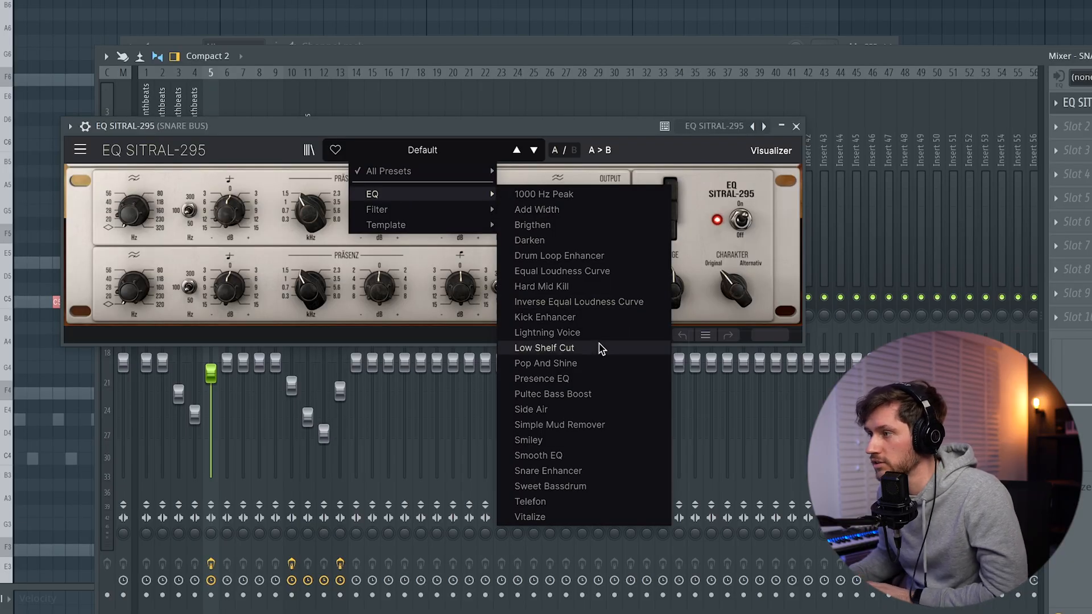
# Load the Drum Loop Enhancer preset in EQ SITRAL-295 on the SNARE BUS and adjust its presence band
pyautogui.click(580, 257)
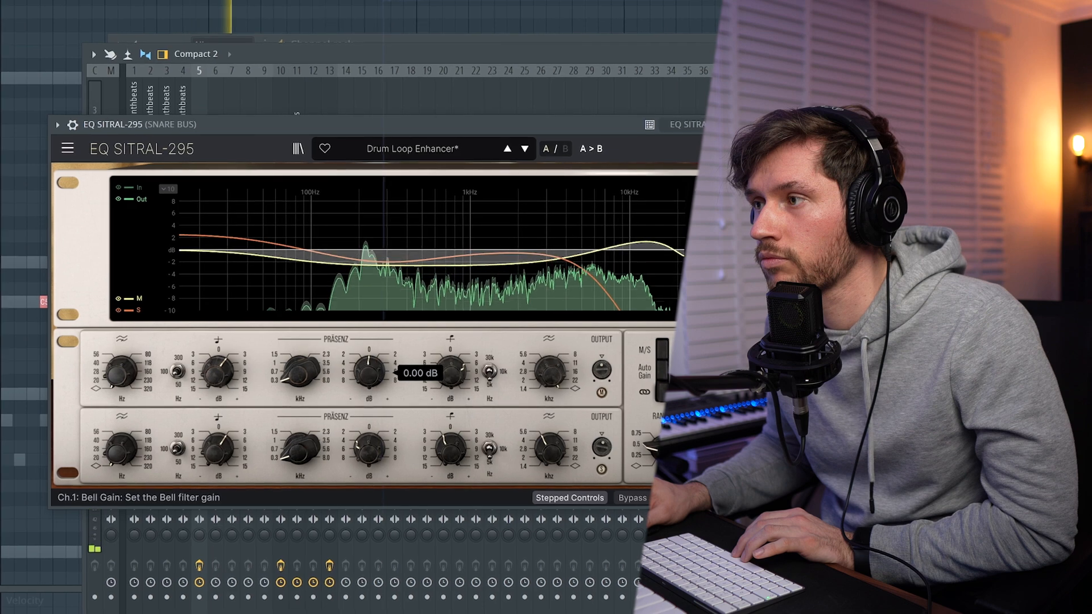
pyautogui.moveTo(290, 380); pyautogui.dragTo(290, 373)
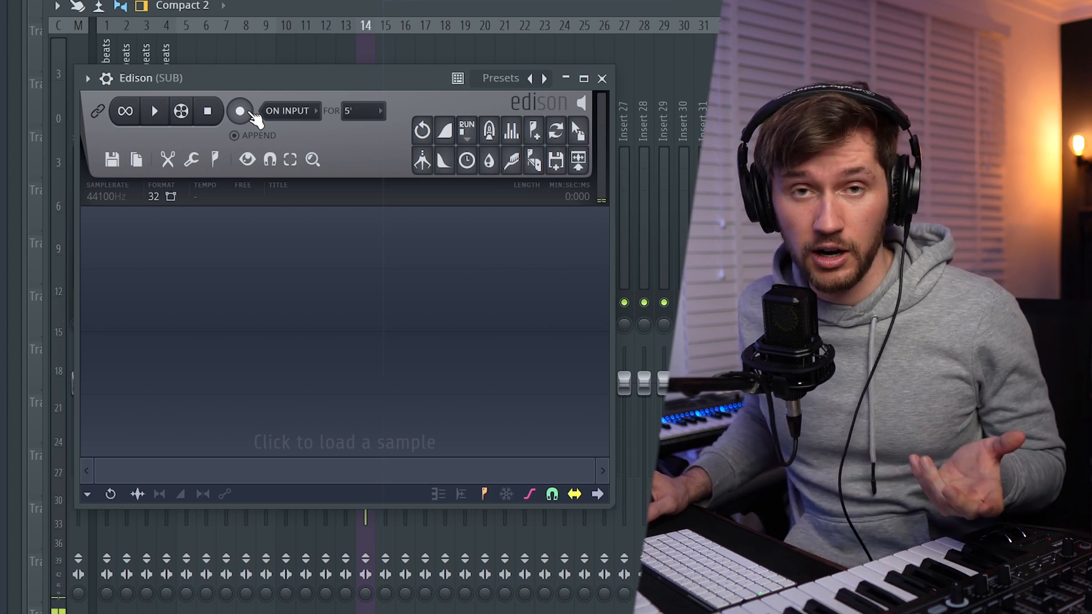
# Record a sustained sub note in Edison on the SUB track and add the recording to the channel rack as a new channel
pyautogui.click(240, 111)
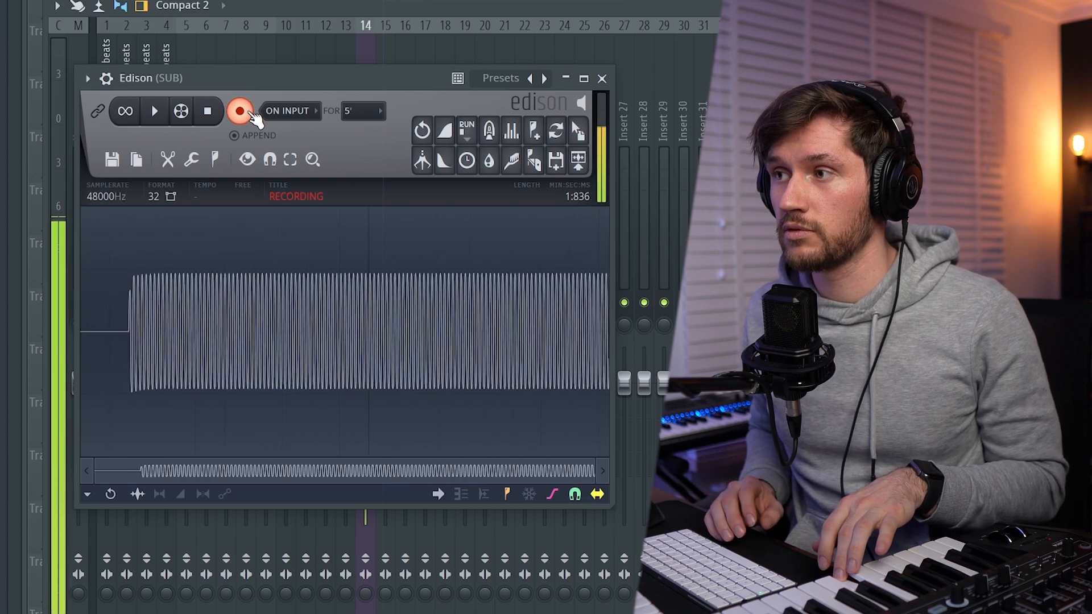
pyautogui.click(253, 118)
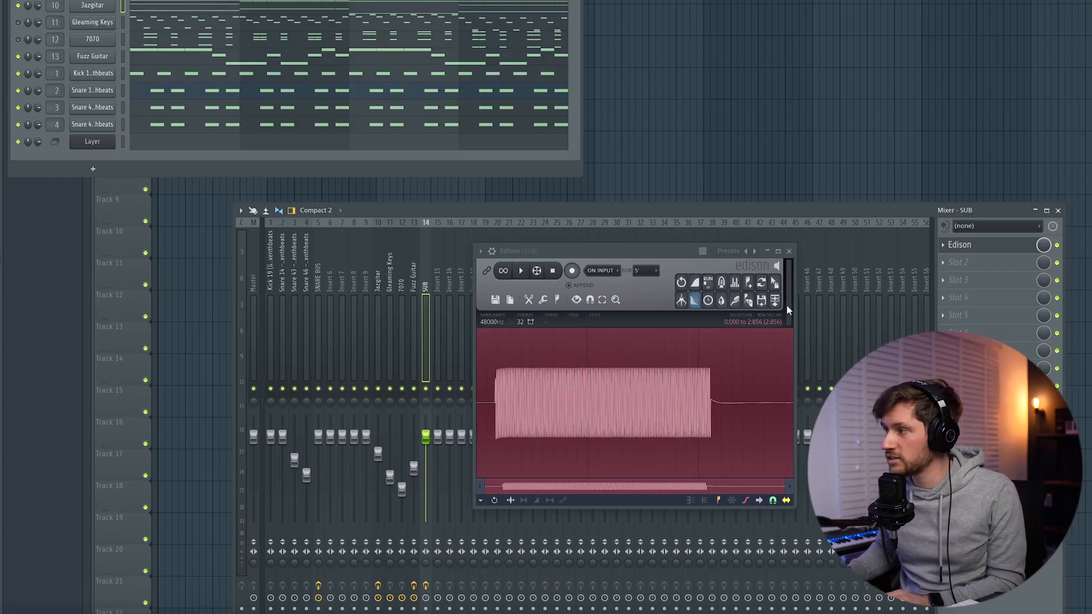
pyautogui.moveTo(776, 283); pyautogui.dragTo(316, 141)
pyautogui.moveTo(98, 156); pyautogui.dragTo(98, 157)
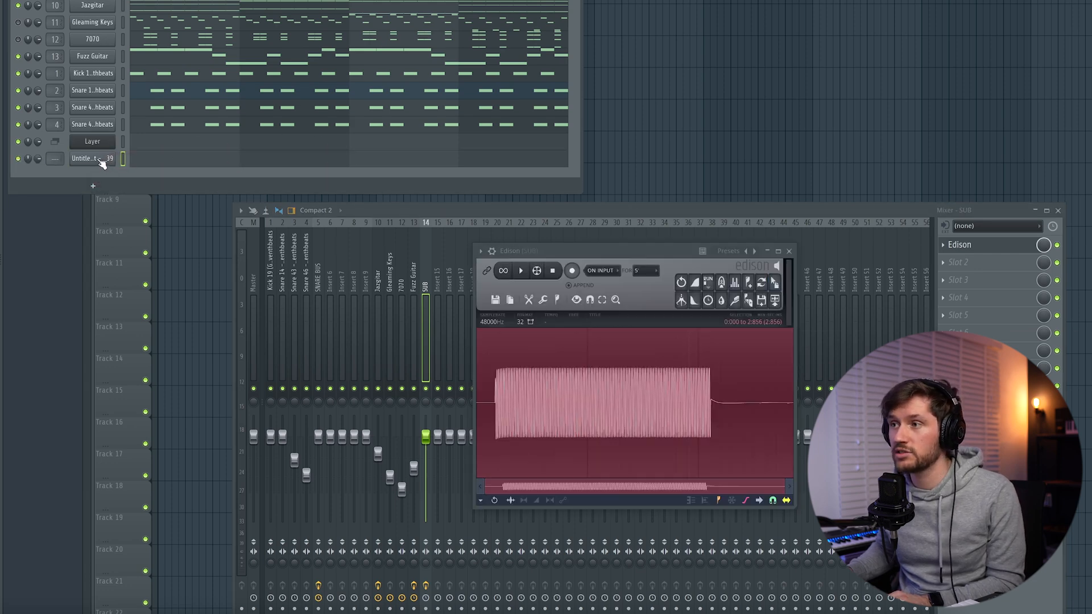
# Rename the recorded sample's channel as SUB and adjust its sample start
pyautogui.rightClick(102, 163)
pyautogui.click(141, 181)
pyautogui.write('SUB')
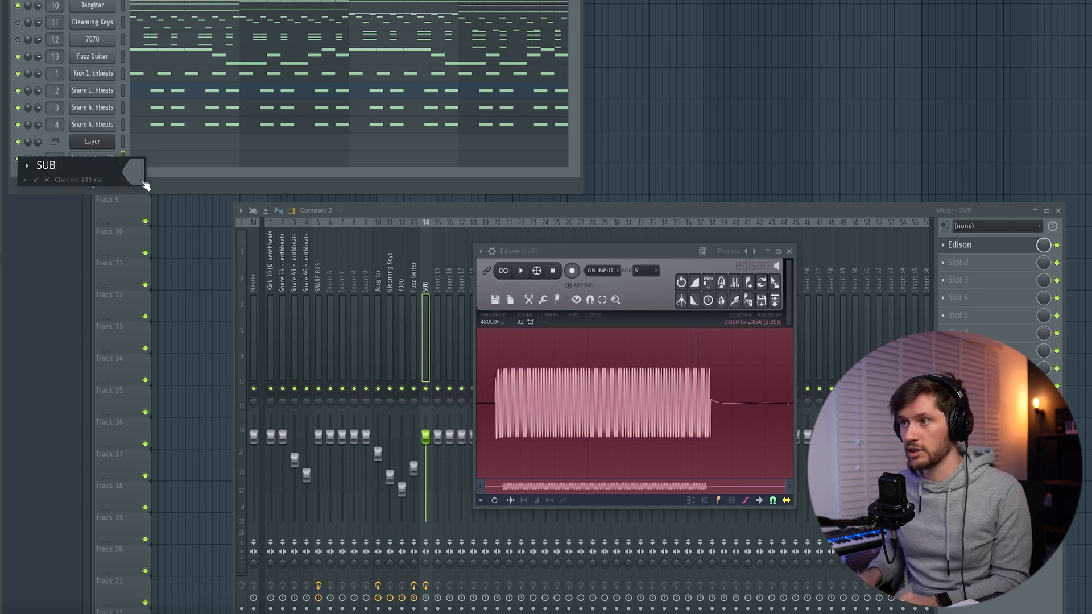
pyautogui.press('Return')
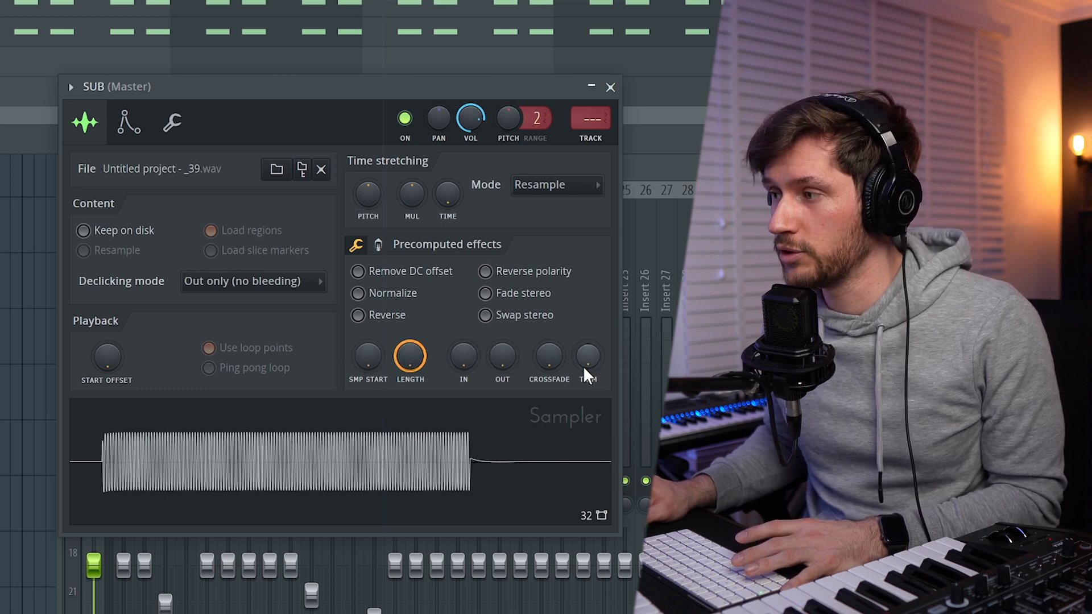
pyautogui.moveTo(378, 360); pyautogui.dragTo(377, 351)
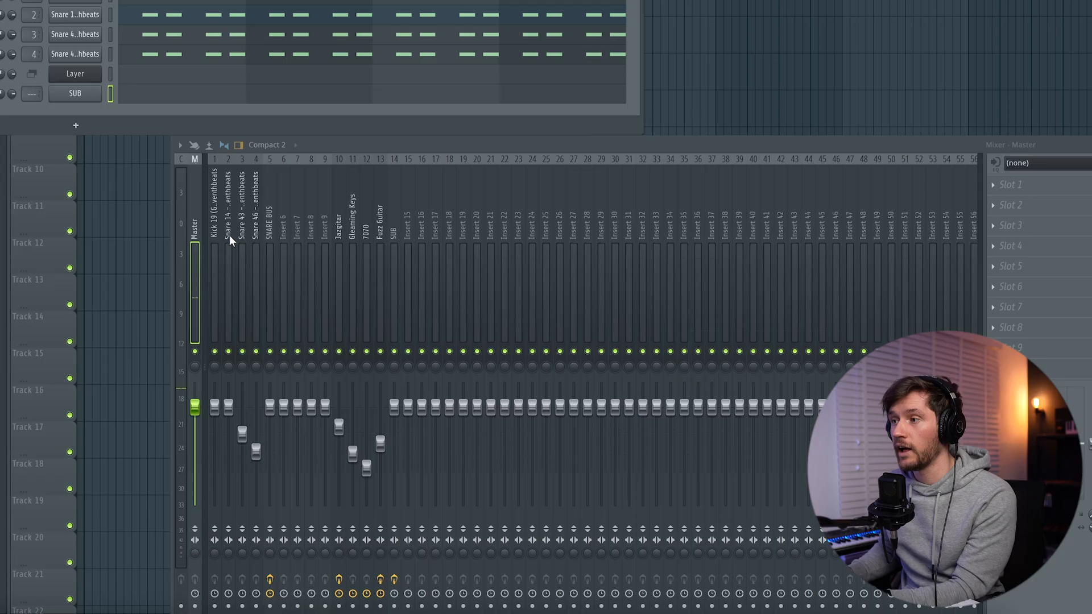
# Route the SUB channel to the SUB track, mixer insert 14
pyautogui.rightClick(396, 232)
pyautogui.moveTo(456, 305)
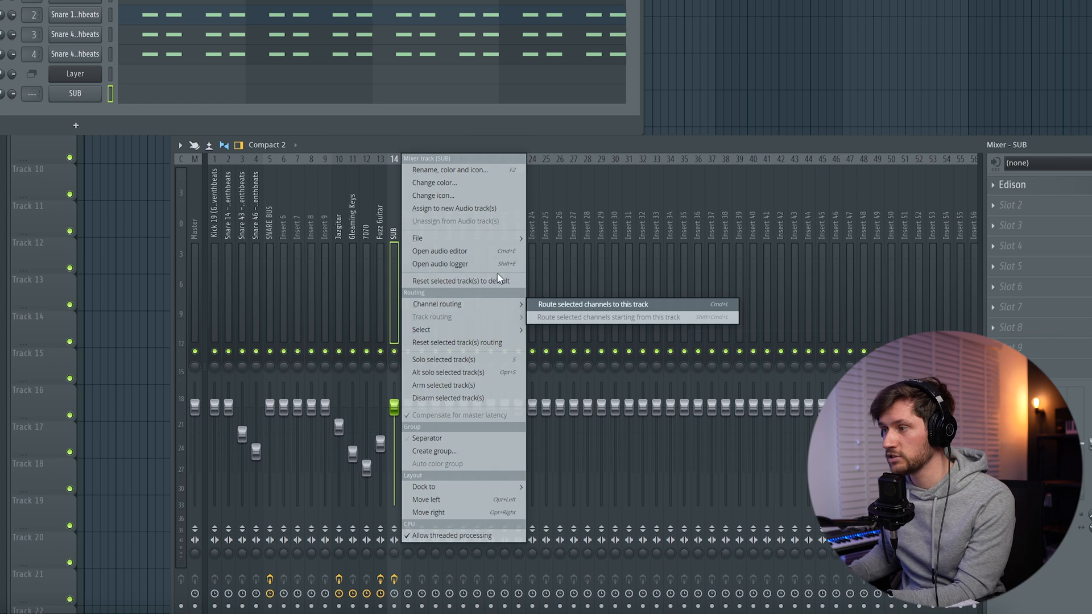
pyautogui.click(576, 306)
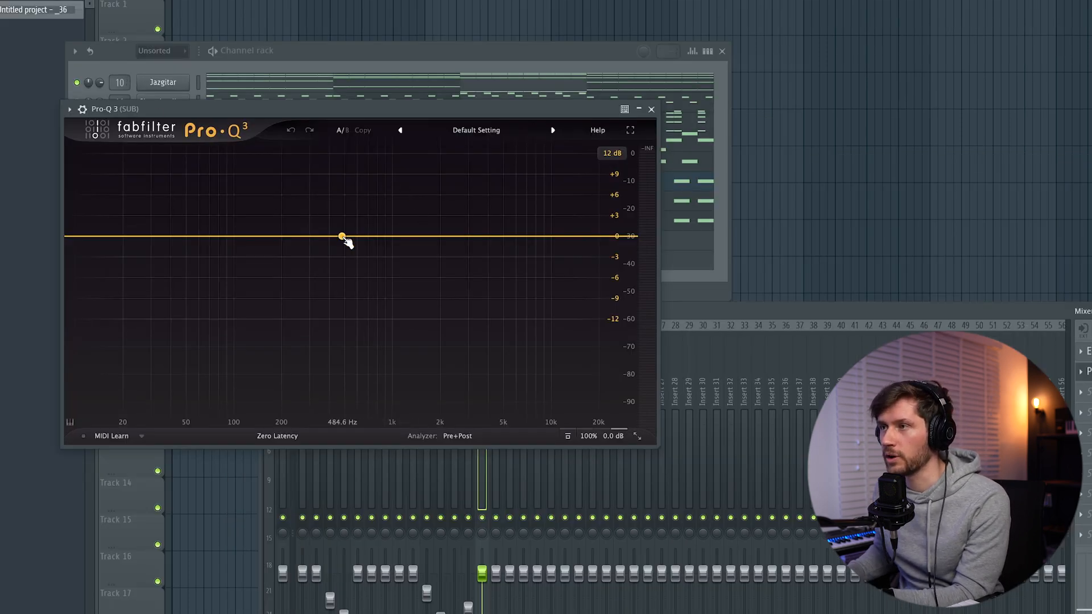
# Add an EQ band near 492 Hz in Pro-Q 3 on the SUB track and change its shape to High Cut
pyautogui.moveTo(342, 236); pyautogui.dragTo(344, 228)
pyautogui.rightClick(343, 228)
pyautogui.moveTo(395, 295)
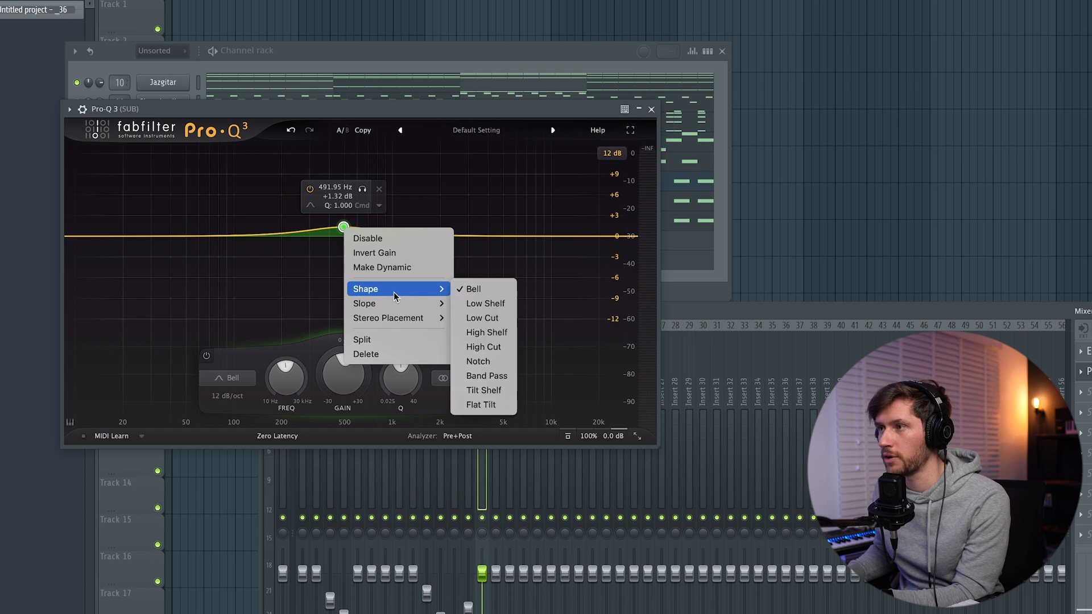
pyautogui.click(484, 348)
pyautogui.moveTo(344, 236)
pyautogui.mouseDown()
pyautogui.moveTo(291, 238)
pyautogui.moveTo(356, 245)
pyautogui.moveTo(343, 245)
pyautogui.mouseUp()
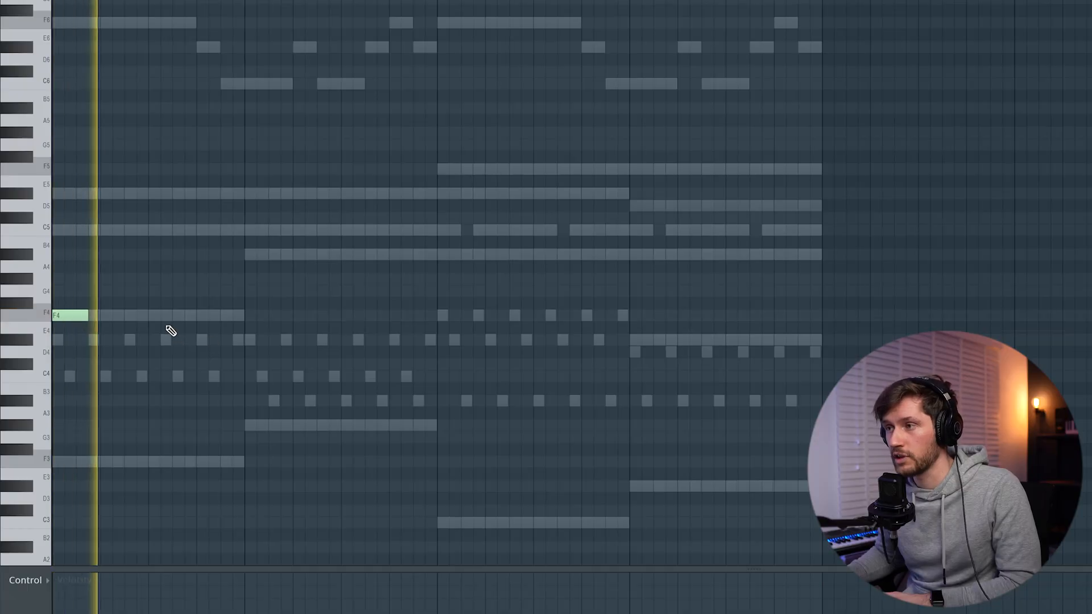
# Place an F4 sub note halfway through the first bar in the piano roll and toggle playback
pyautogui.click(151, 316)
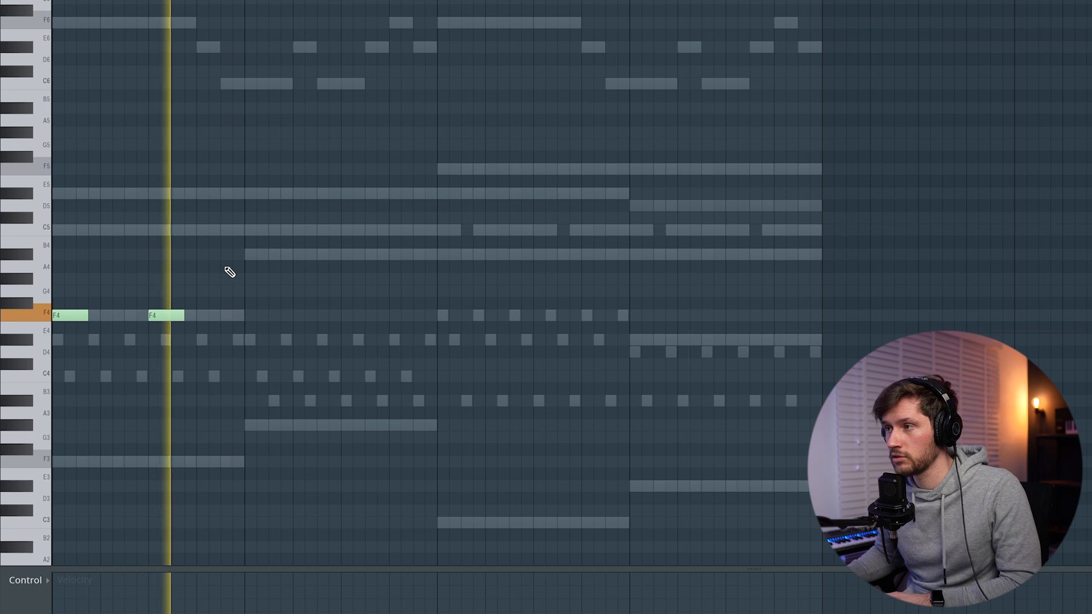
pyautogui.press('space')
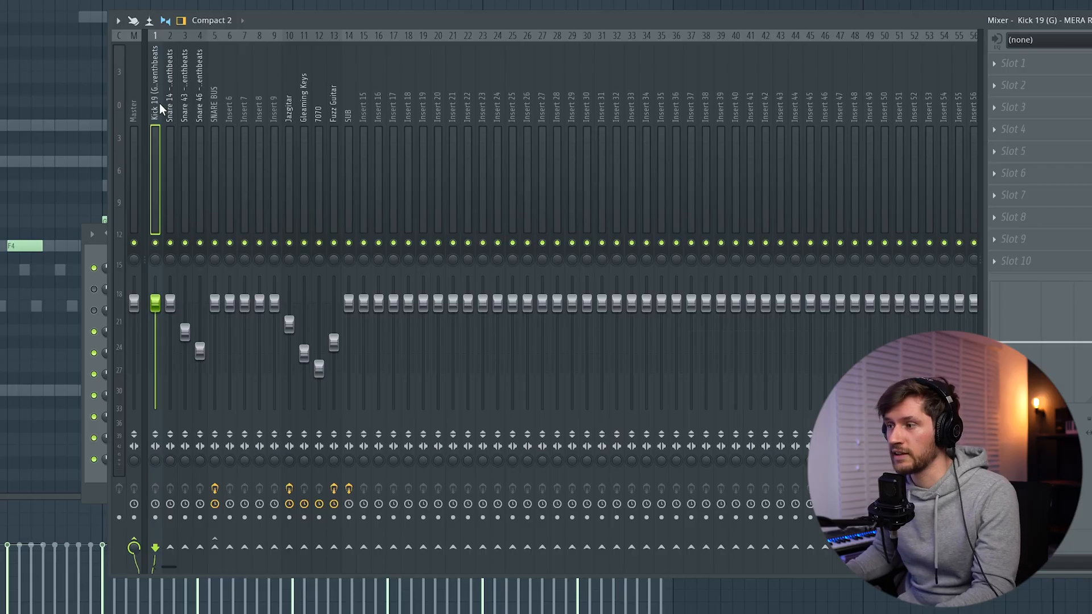
# Sidechain the Kick 19 mixer track to the SUB track and load Kickstart 2 in the SUB track's third slot
pyautogui.rightClick(348, 548)
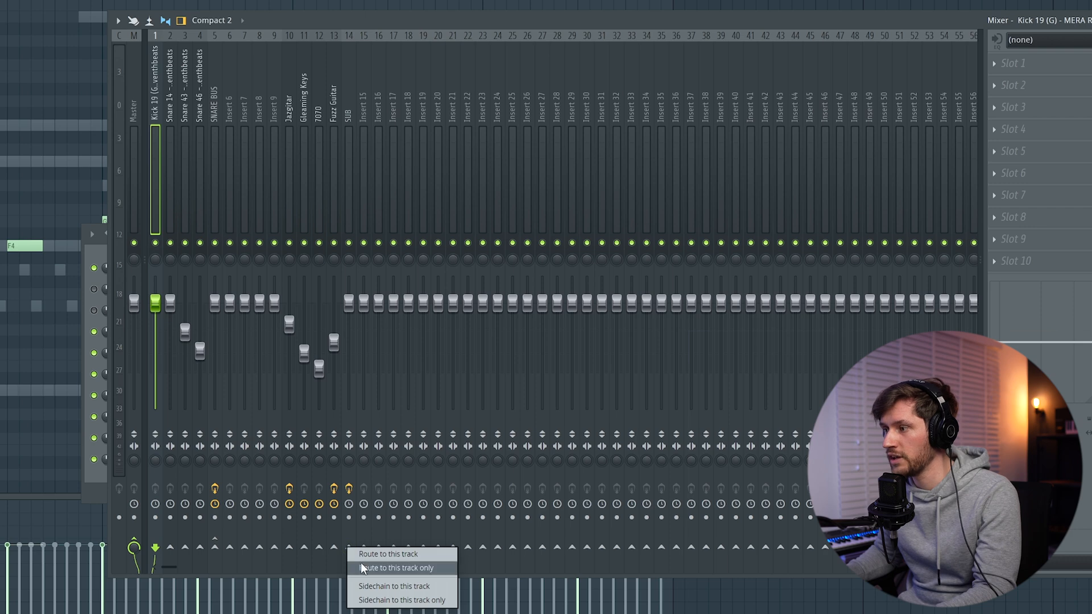
pyautogui.click(380, 587)
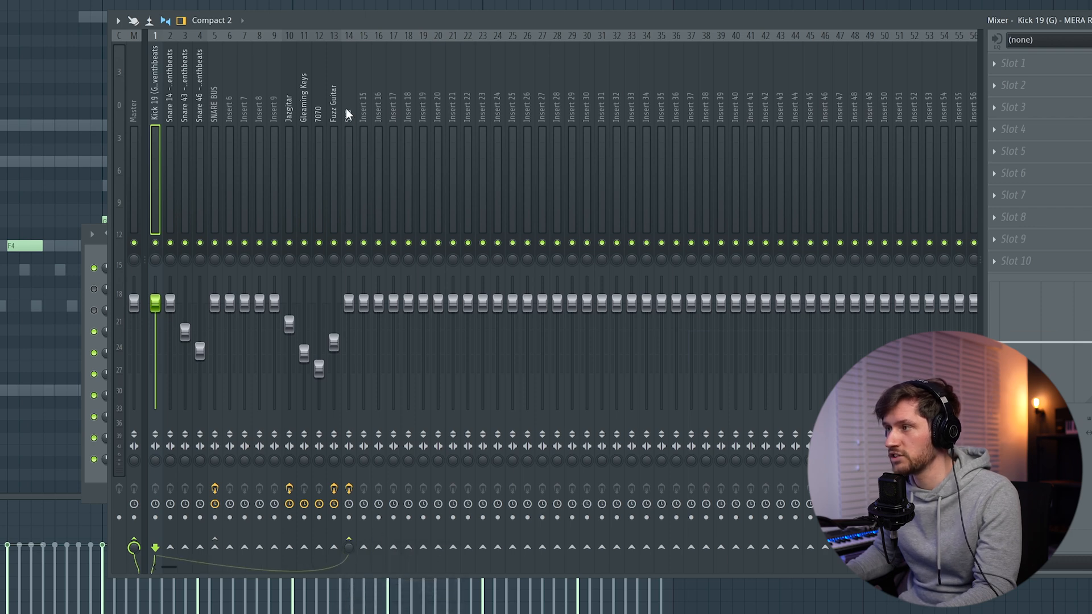
pyautogui.click(1009, 110)
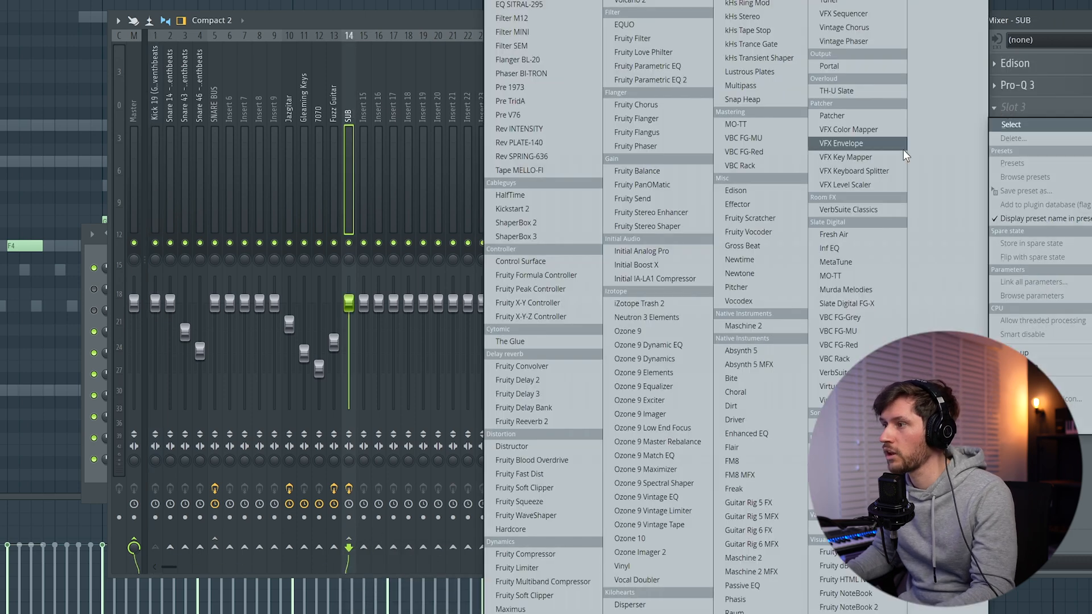
pyautogui.click(514, 209)
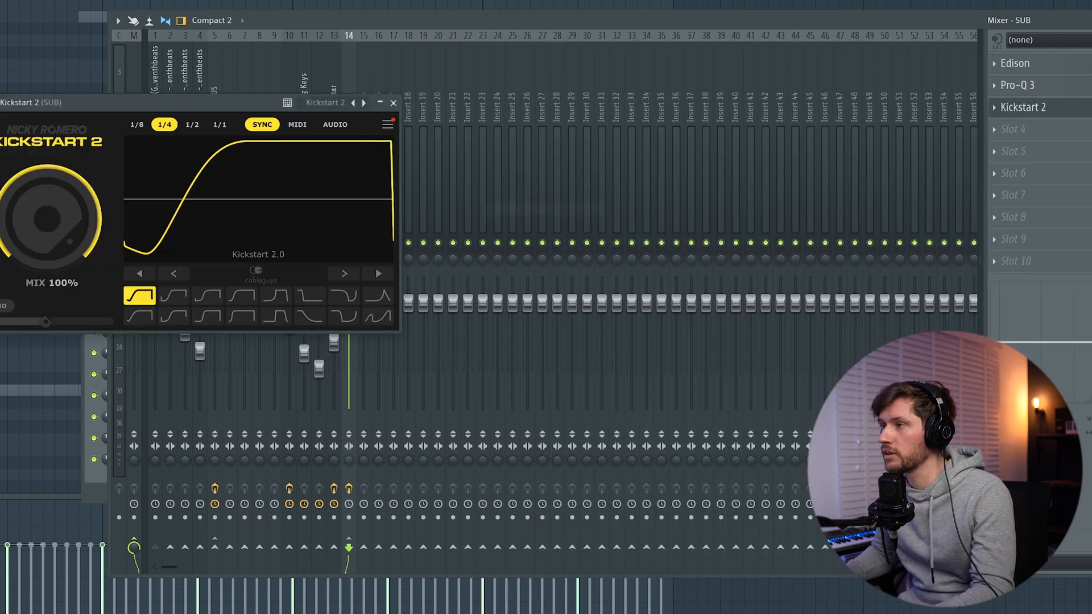
# Set Kickstart 2 to AUDIO triggering and assign Kick 19 (G) to its Sidechain L / Sidechain R input
pyautogui.moveTo(86, 103); pyautogui.dragTo(128, 113)
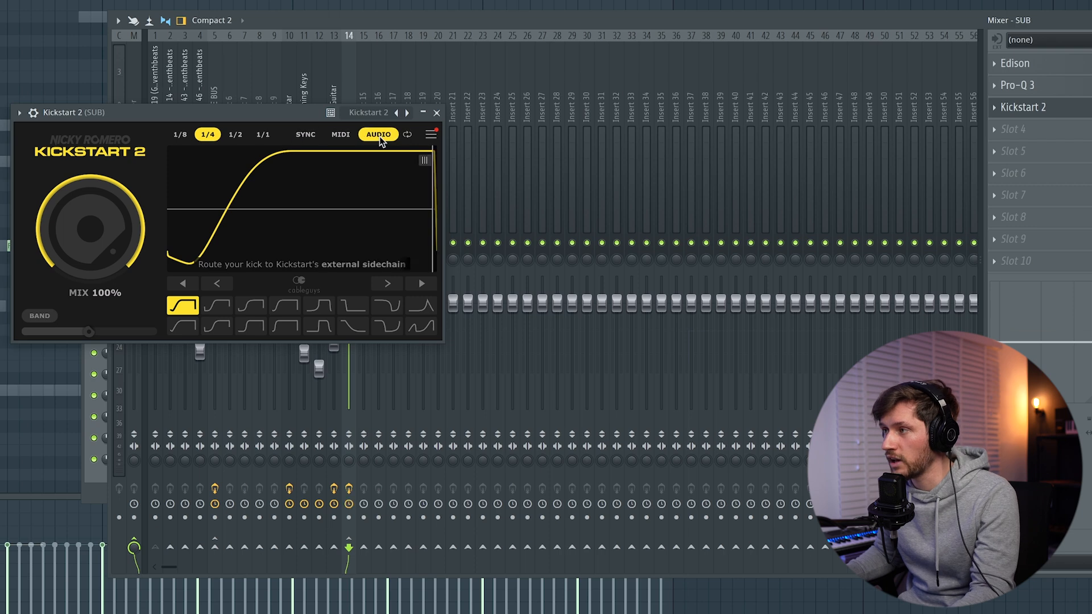
pyautogui.click(33, 113)
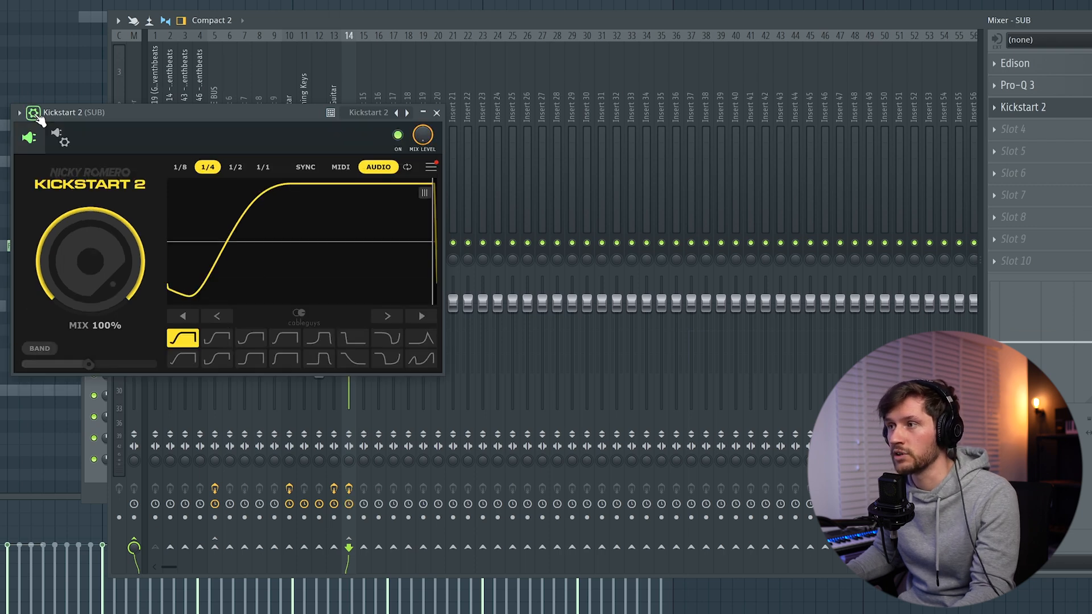
pyautogui.click(63, 137)
pyautogui.click(80, 171)
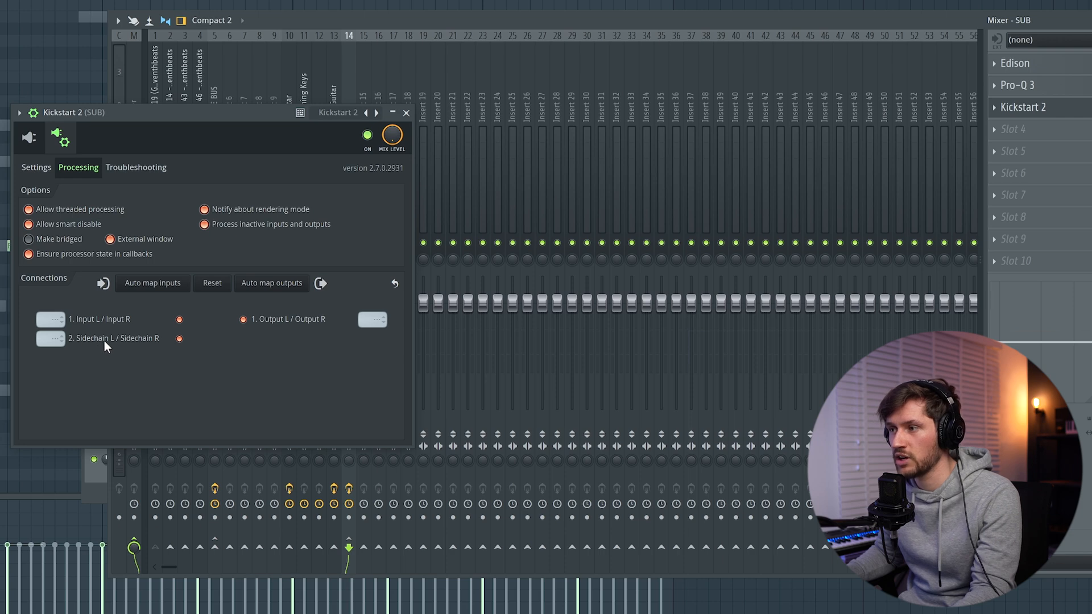
pyautogui.click(53, 338)
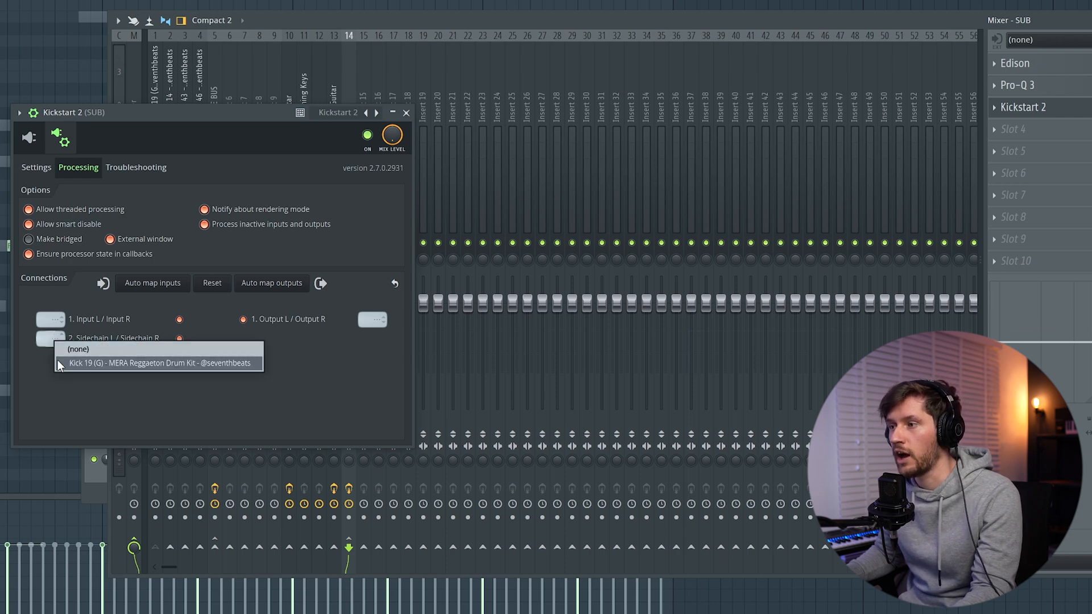
pyautogui.click(125, 363)
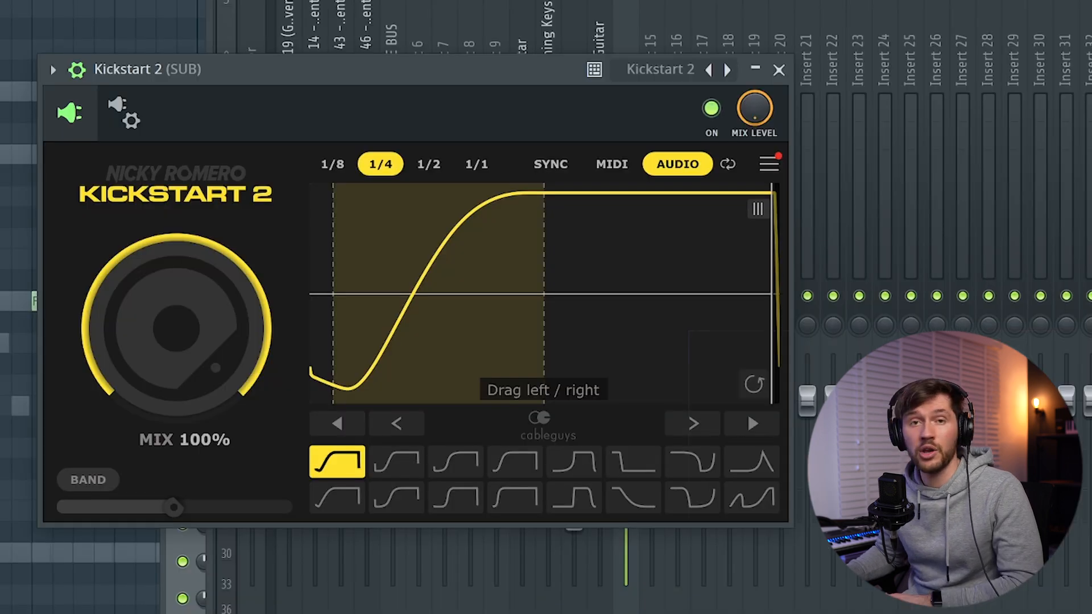
# Play the beat while shifting Kickstart 2's ducking curve slightly earlier, and open the SUB channel's envelope settings
pyautogui.press('space')
pyautogui.moveTo(417, 294); pyautogui.dragTo(404, 294)
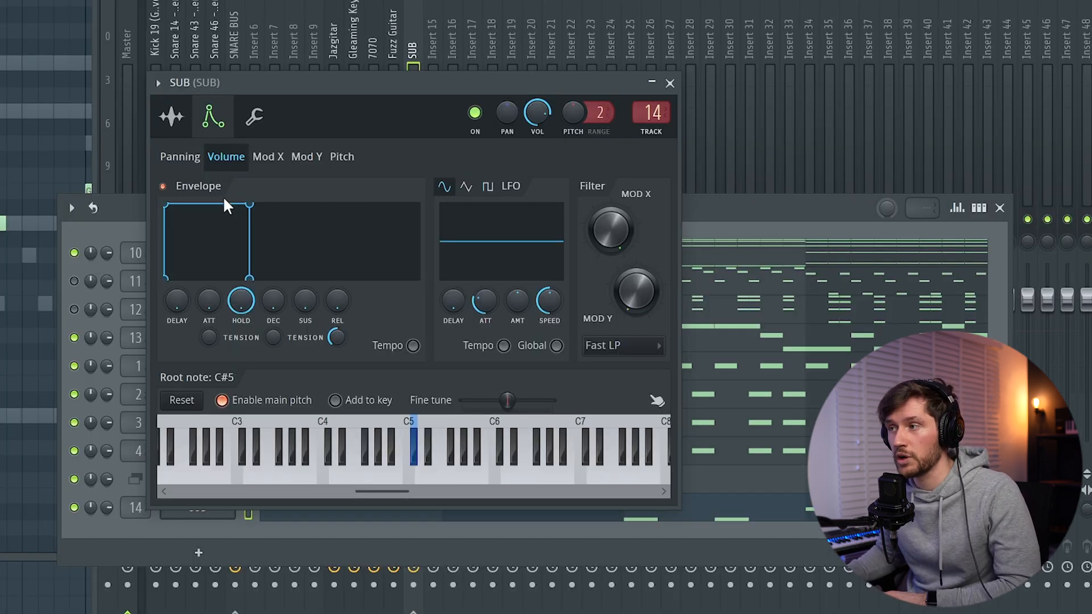
pyautogui.click(178, 116)
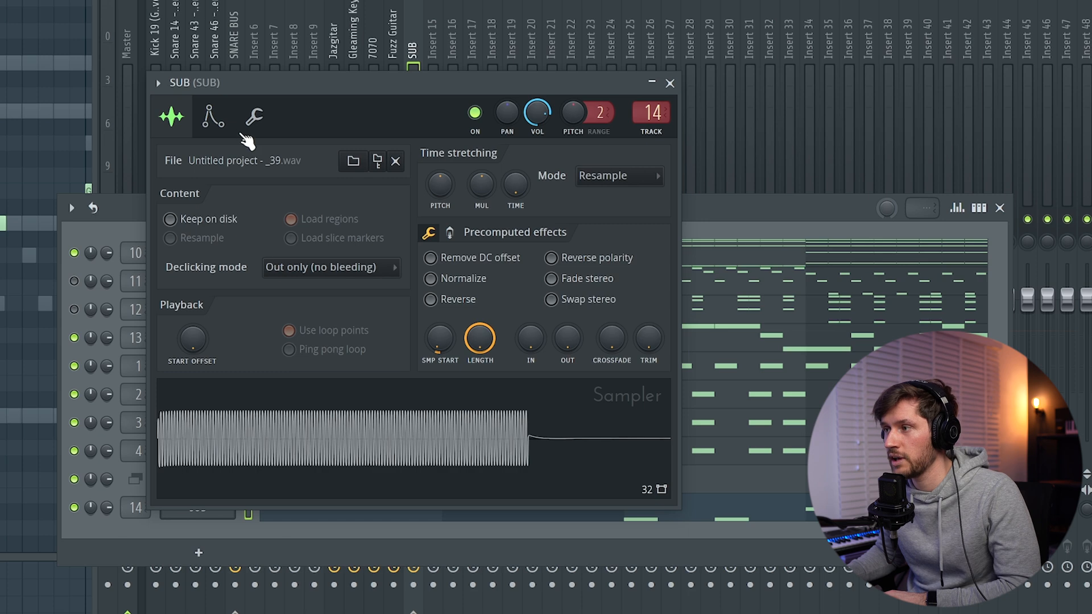
pyautogui.click(216, 118)
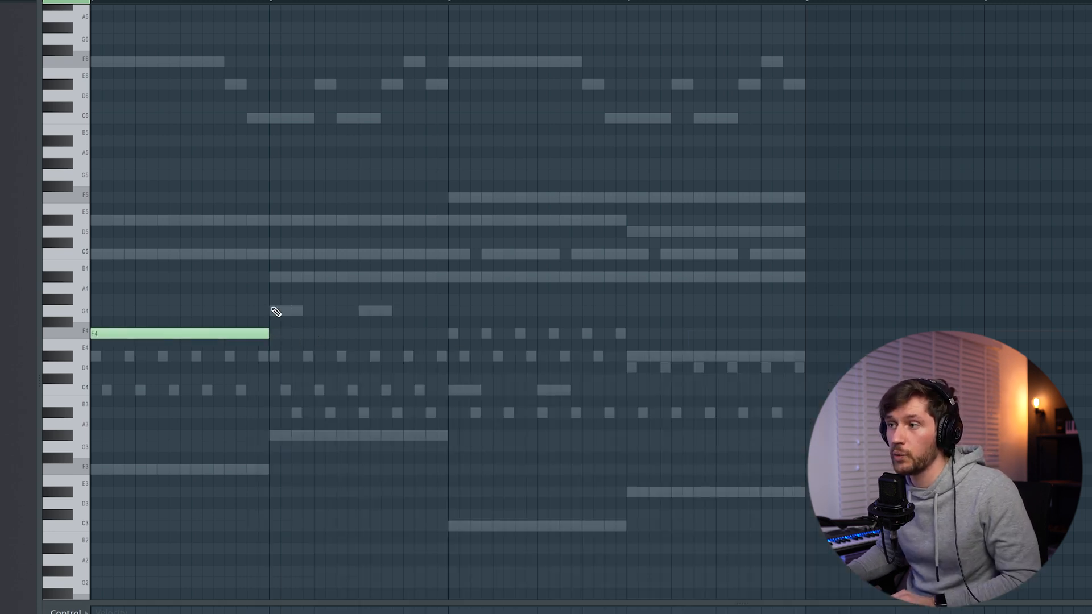
# Complete the Bass line with a D#4 note in bar four and transpose all its notes down one octave
pyautogui.click(634, 358)
pyautogui.moveTo(779, 285)
pyautogui.mouseDown()
pyautogui.moveTo(636, 342)
pyautogui.moveTo(251, 438)
pyautogui.moveTo(249, 429)
pyautogui.mouseUp()
pyautogui.hotkey('ctrl', 'Down')
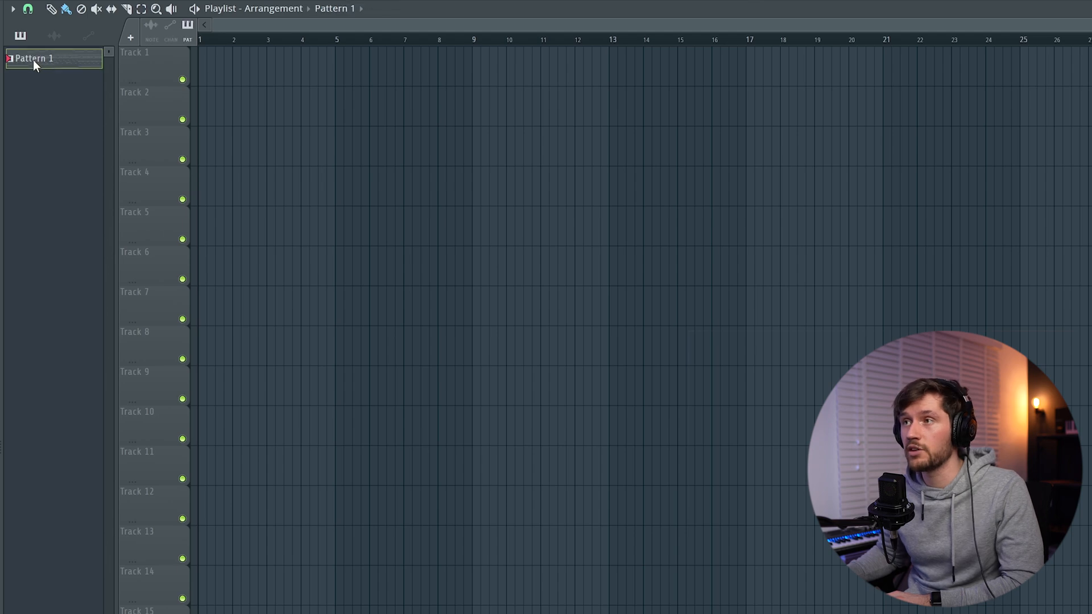
# Split Pattern 1 by channel and place all ten resulting patterns at bar 1 on Tracks 1 to 10
pyautogui.rightClick(38, 60)
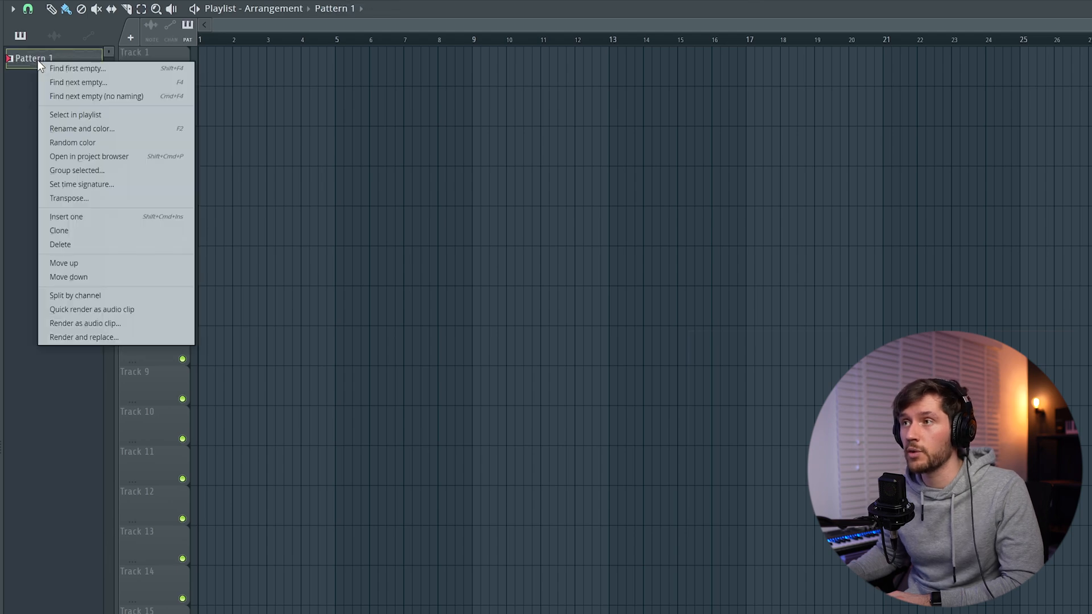
pyautogui.click(85, 296)
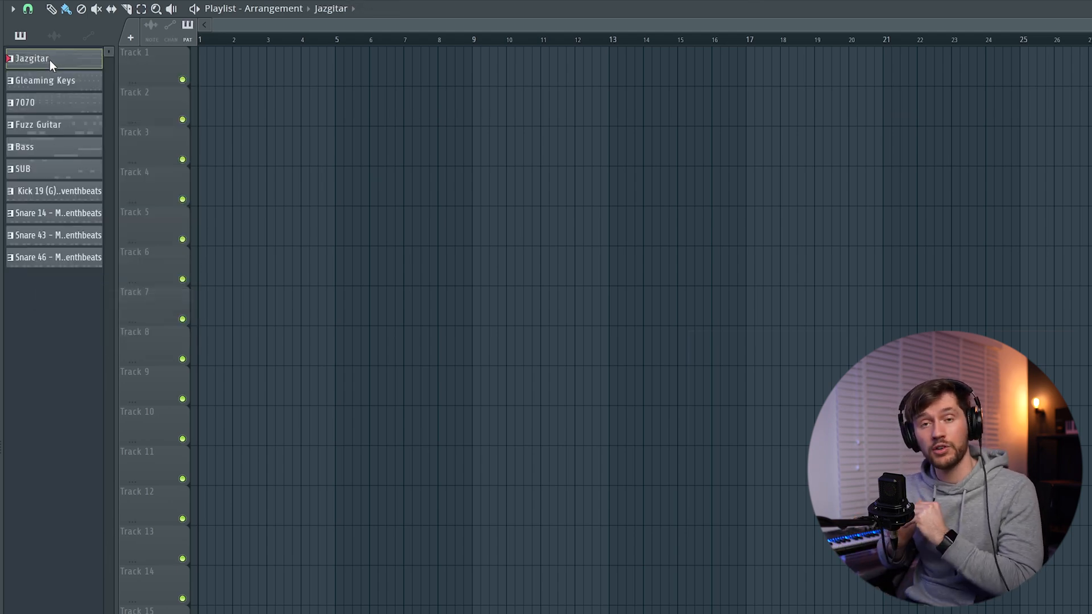
pyautogui.hotkey('ctrl', 'a')
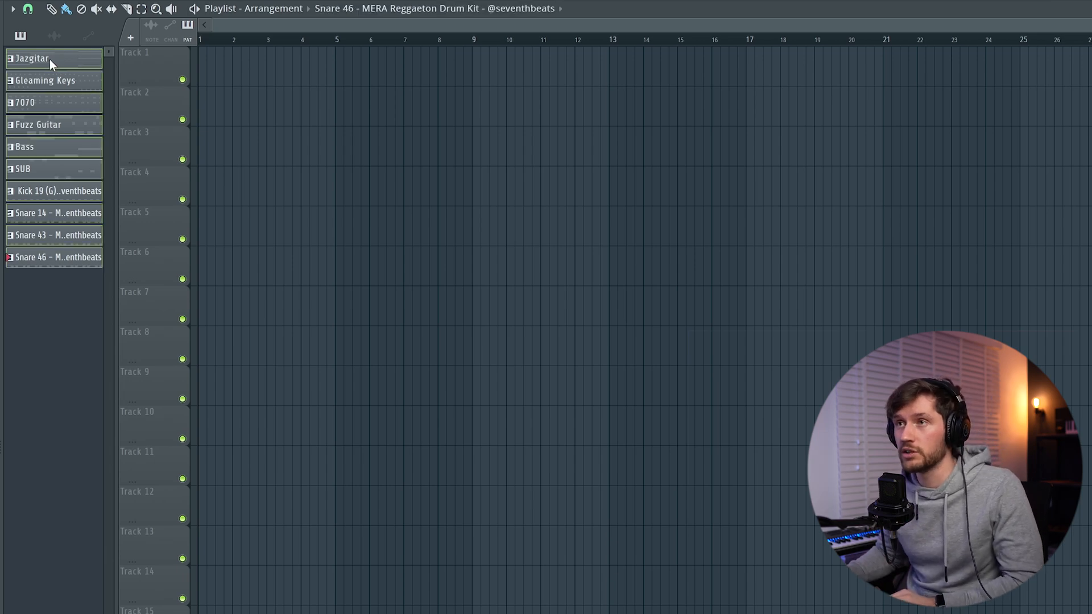
pyautogui.moveTo(45, 58); pyautogui.dragTo(203, 74)
# Duplicate all ten four-bar clips five times so the arrangement runs up to bar 25
pyautogui.moveTo(404, 484); pyautogui.dragTo(262, 51)
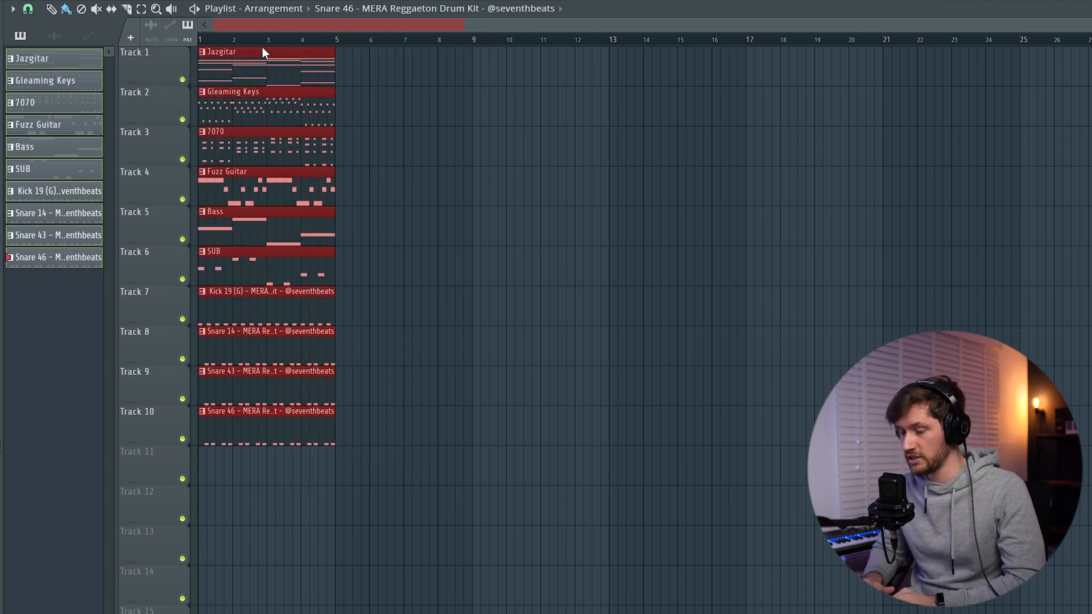
pyautogui.hotkey('ctrl', 'b')
pyautogui.hotkey('ctrl', 'b')
pyautogui.hotkey('ctrl', 'b')
pyautogui.hotkey('ctrl', 'b')
pyautogui.hotkey('ctrl', 'b')
pyautogui.hotkey('ctrl', 'd')
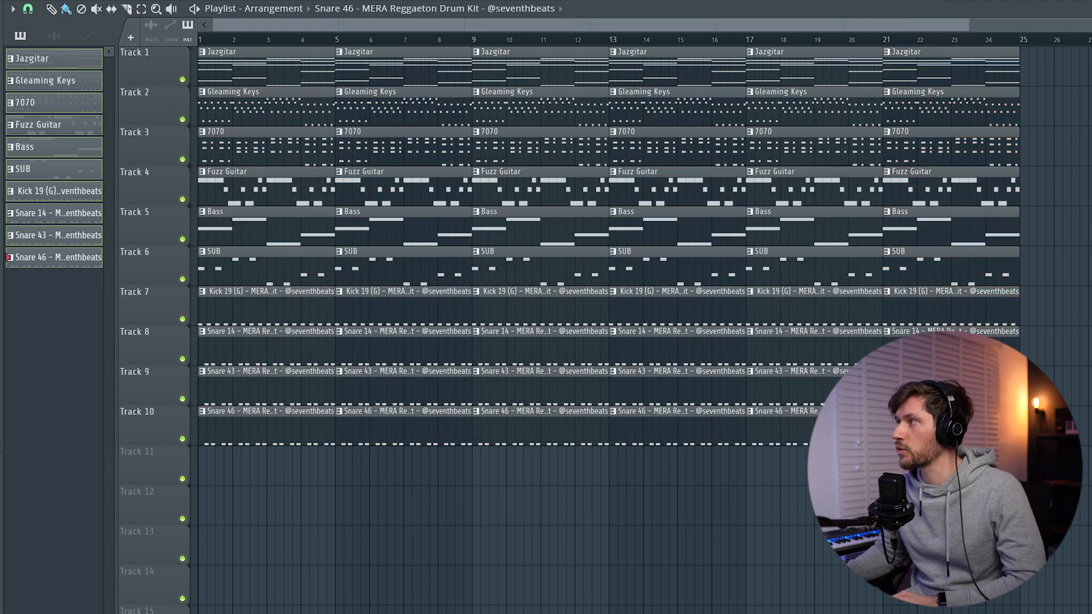
# Clear everything below Jazgitar from the first eight bars, and keep only two Gleaming Keys clips, at bars 5 and 9
pyautogui.scroll(-1, 608, 245)
pyautogui.moveTo(226, 471)
pyautogui.mouseDown()
pyautogui.moveTo(367, 115)
pyautogui.moveTo(300, 251)
pyautogui.moveTo(312, 145)
pyautogui.mouseUp()
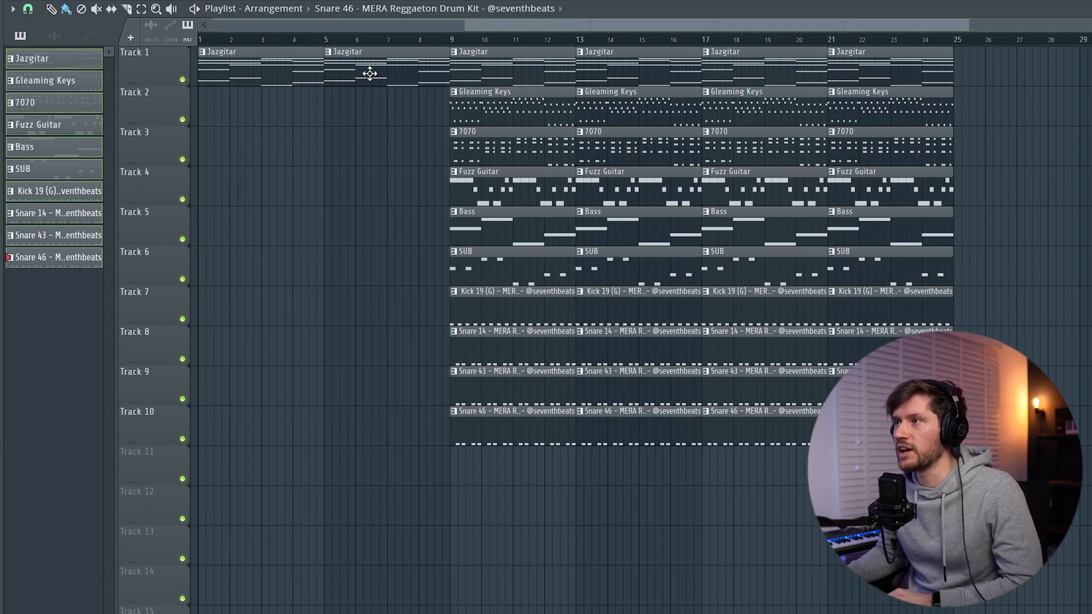
pyautogui.moveTo(496, 118); pyautogui.dragTo(370, 118)
pyautogui.moveTo(636, 114); pyautogui.dragTo(573, 110)
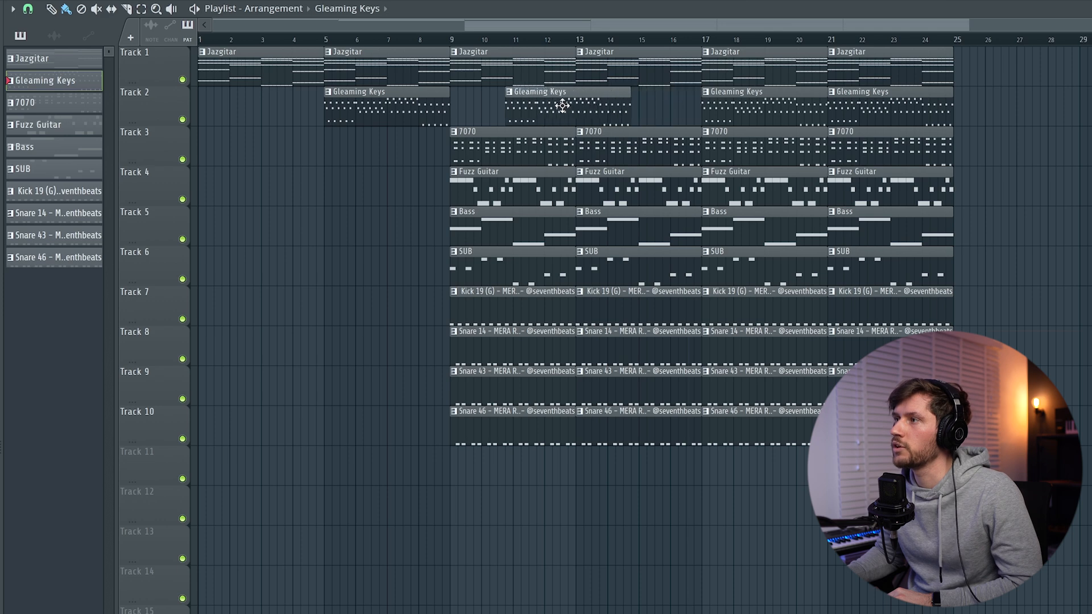
pyautogui.rightClick(740, 114)
pyautogui.rightClick(896, 114)
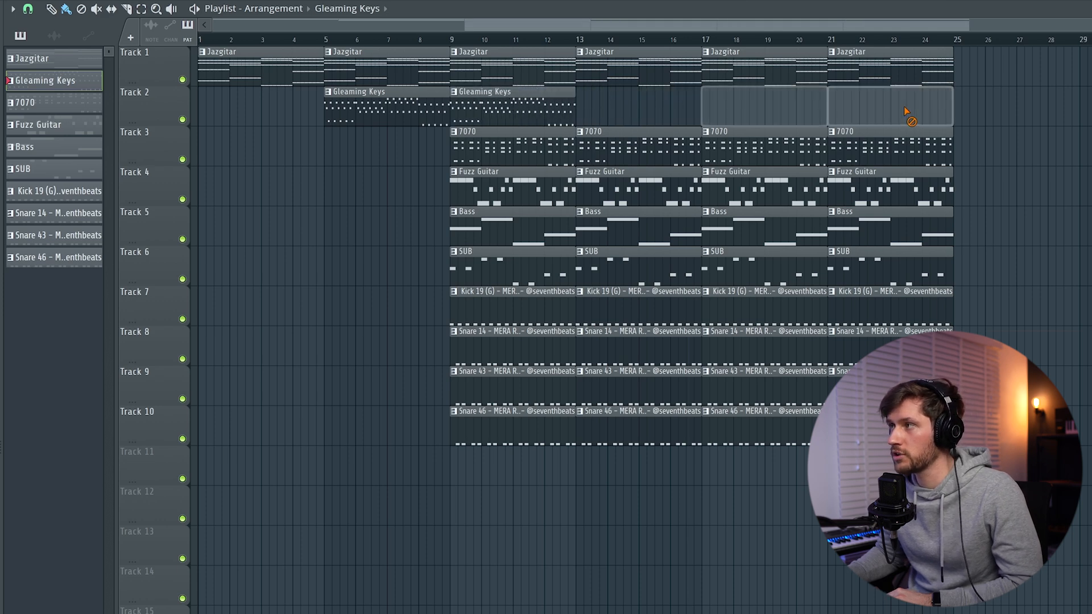
# Move the first two Bass clips to bars 5 and 9, and delete the first three Fuzz Guitar clips
pyautogui.moveTo(536, 223); pyautogui.dragTo(411, 221)
pyautogui.moveTo(603, 216); pyautogui.dragTo(496, 225)
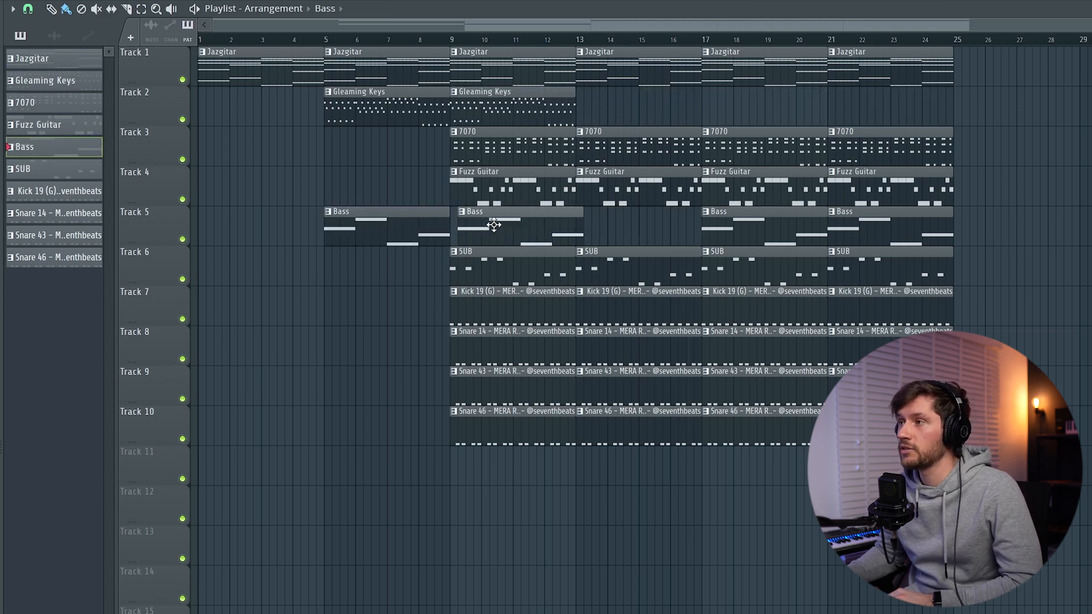
pyautogui.rightClick(495, 196)
pyautogui.rightClick(671, 190)
pyautogui.rightClick(756, 187)
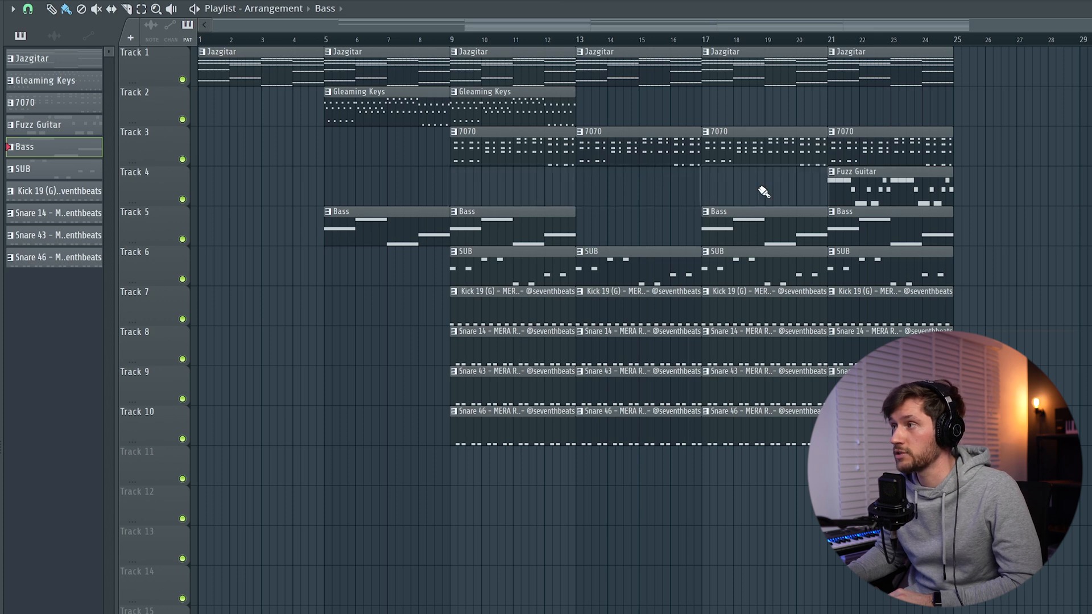
# Repeat the last four-bar section at bar 25 and clear the SUB and drum clips at bar 9 plus 7070 at bars 9 and 13
pyautogui.moveTo(999, 524); pyautogui.dragTo(786, 37)
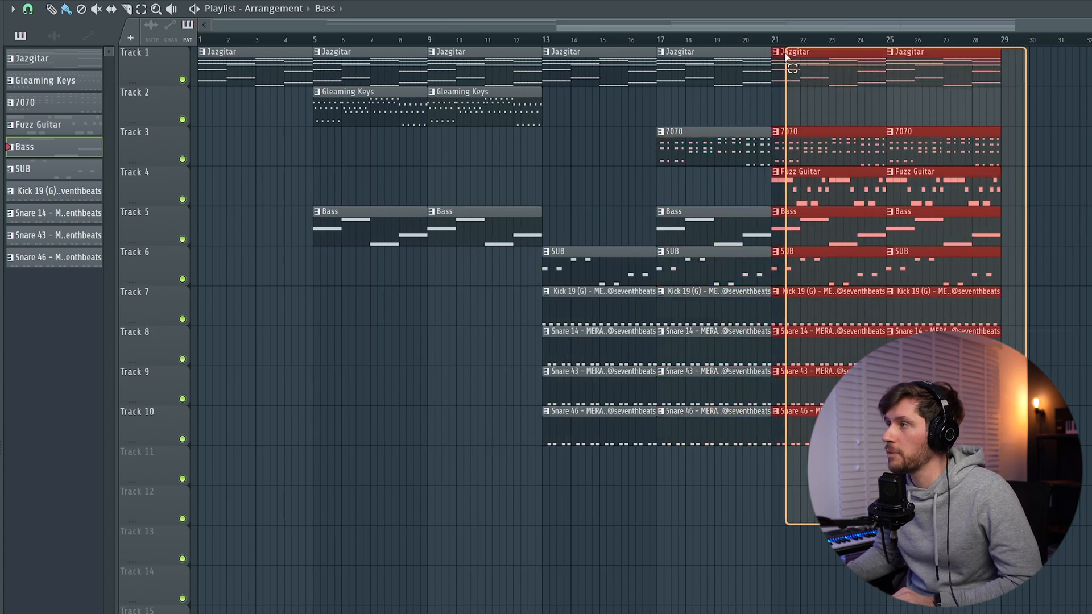
pyautogui.rightClick(591, 226)
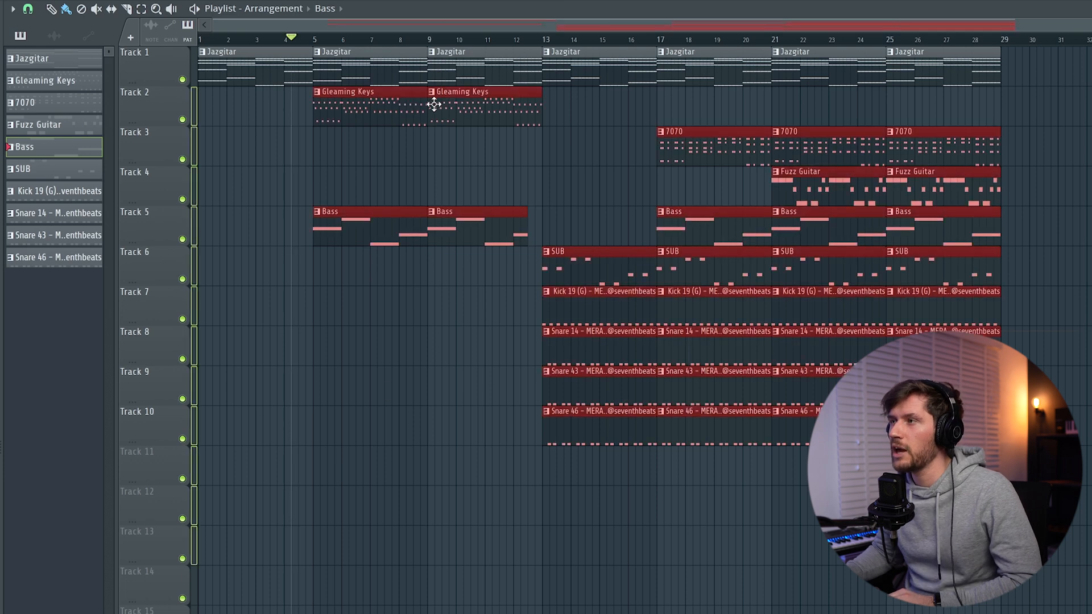
# Shorten the end of the second Bass clip and move all clips below Jazgitar down one track
pyautogui.moveTo(463, 112); pyautogui.dragTo(465, 166)
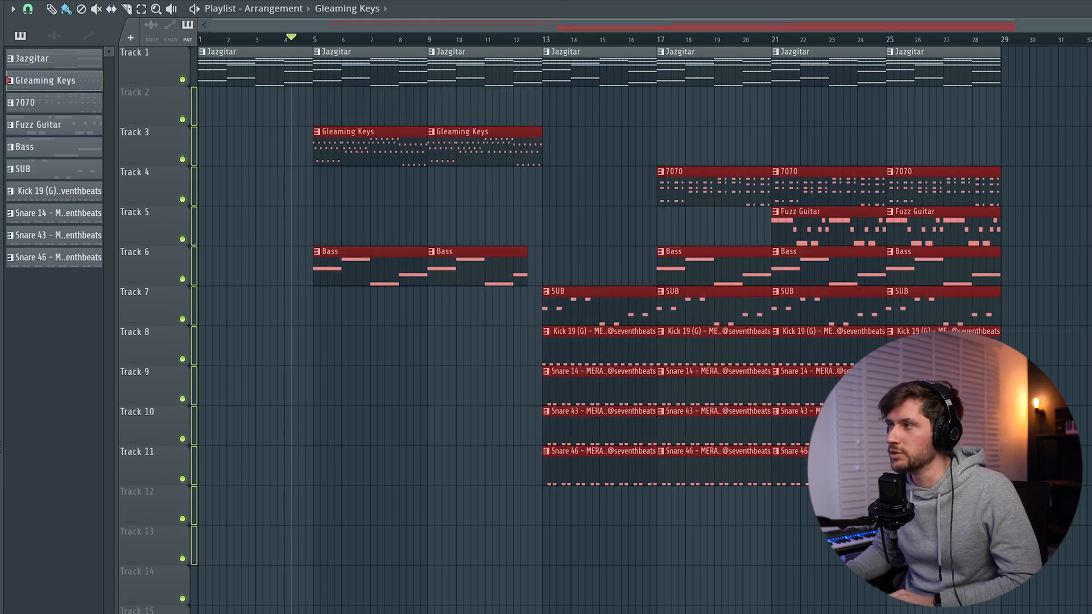
pyautogui.hotkey('ctrl', 'd')
# Copy the Jazgitar notes into a new pattern, Pattern 11
pyautogui.press('F6')
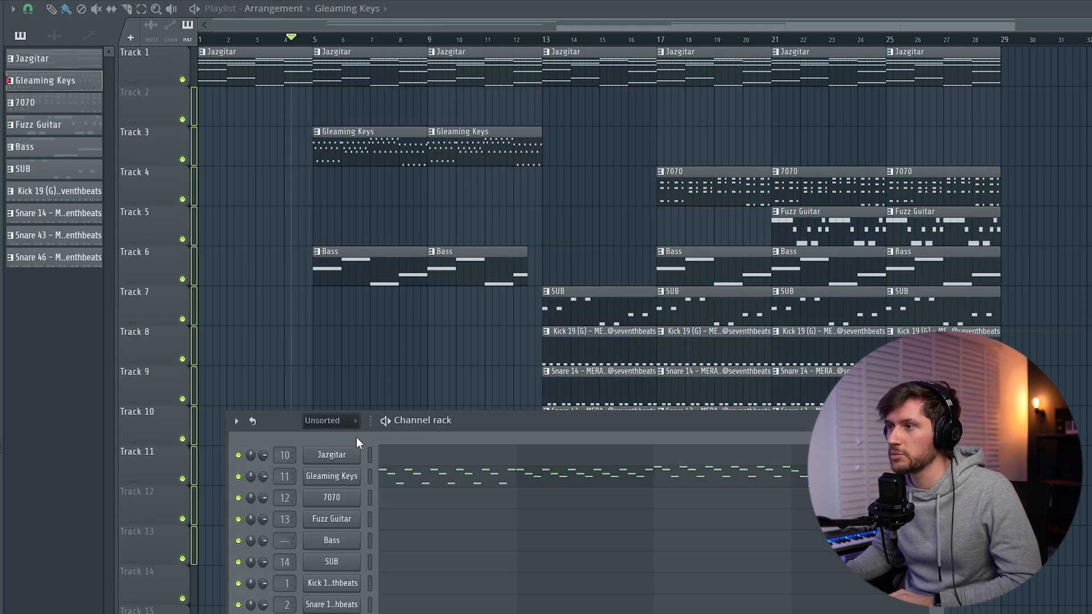
pyautogui.doubleClick(357, 80)
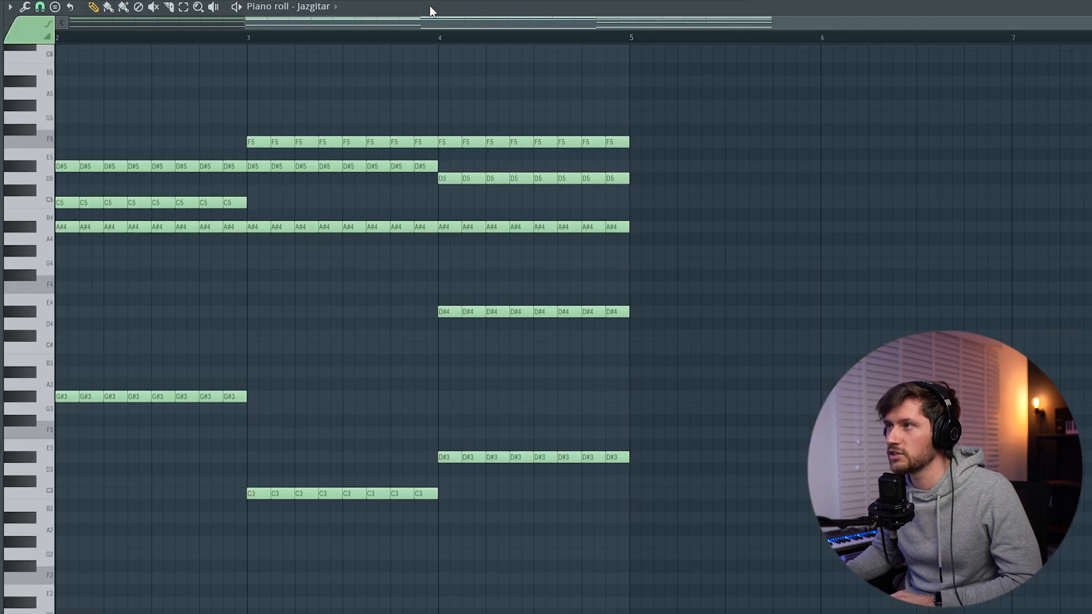
pyautogui.press('F6')
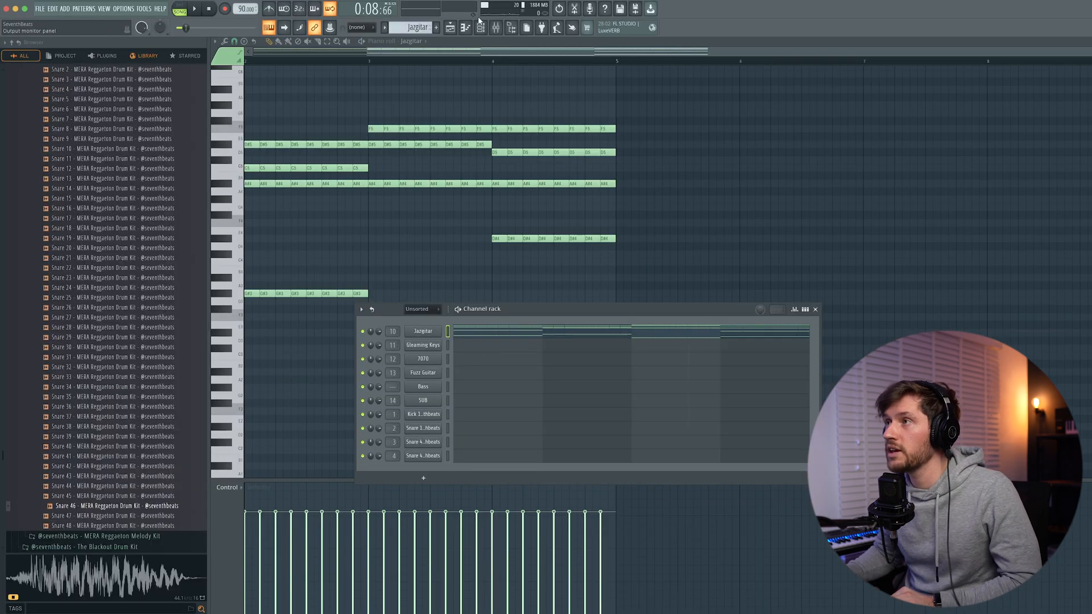
pyautogui.click(438, 27)
pyautogui.hotkey('ctrl', 'v')
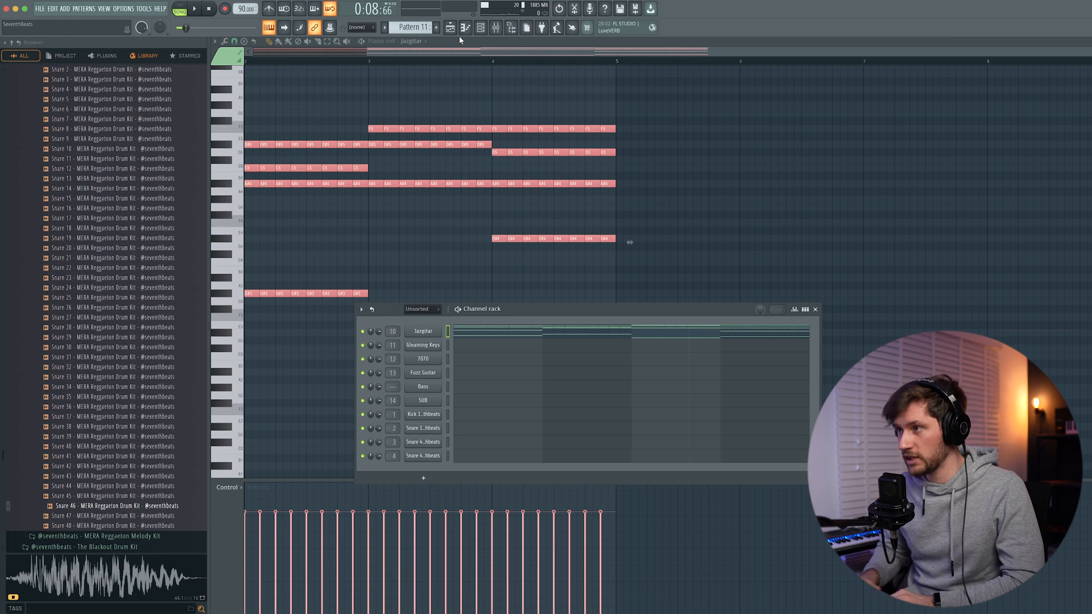
# Delete the repeated chords in Pattern 11, keeping only the first in each bar, and remove the low root notes
pyautogui.moveTo(266, 117); pyautogui.dragTo(356, 343)
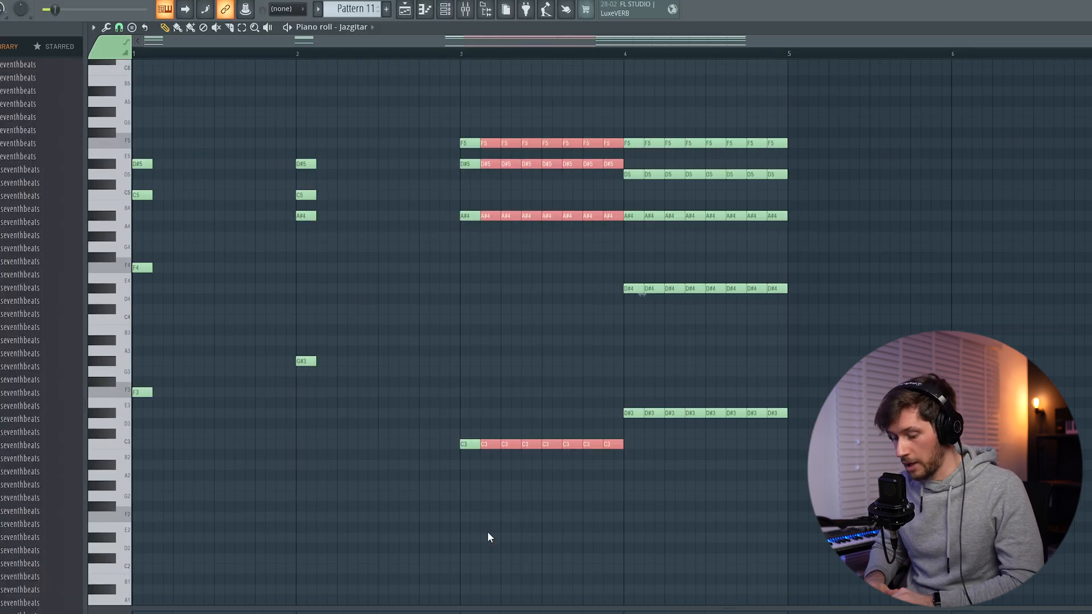
pyautogui.press('Delete')
pyautogui.moveTo(828, 118); pyautogui.dragTo(651, 458)
pyautogui.press('Delete')
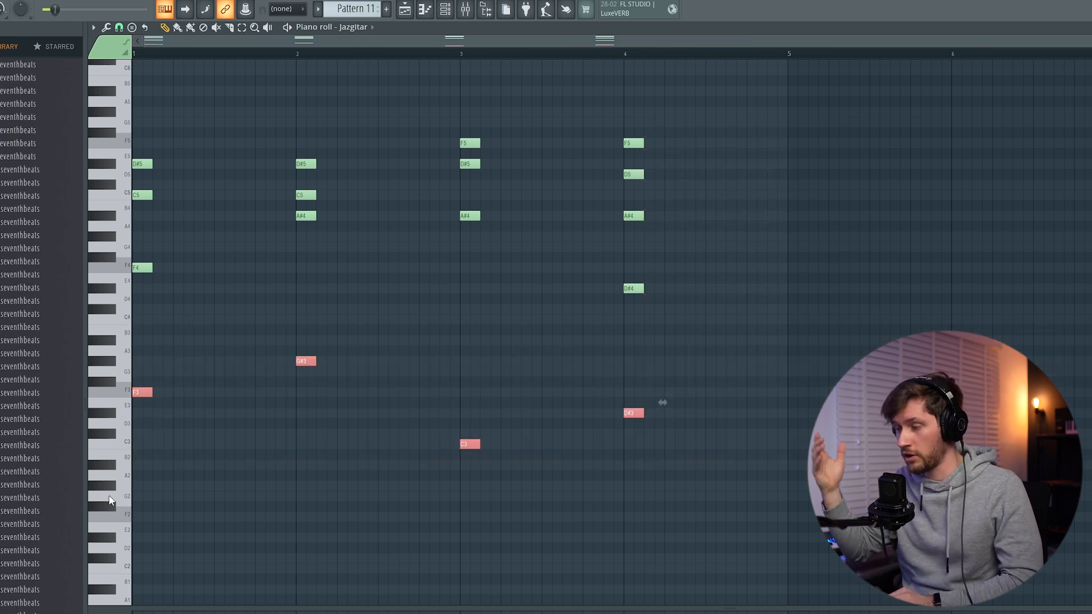
# Extend all remaining chord notes to a full bar each, transpose them down one octave and play the pattern
pyautogui.hotkey('ctrl', 'a')
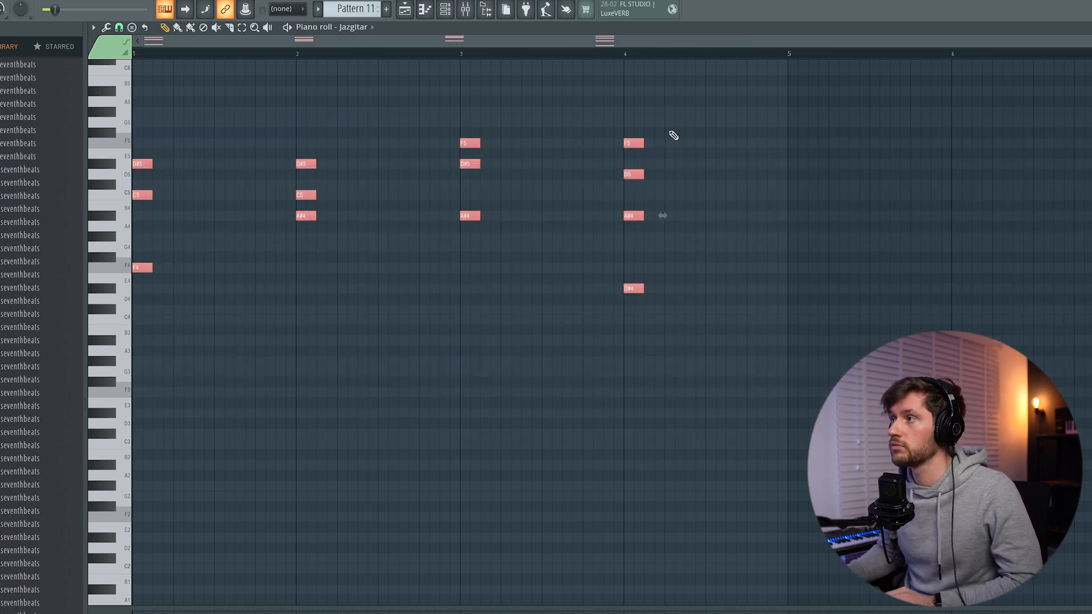
pyautogui.moveTo(642, 142); pyautogui.dragTo(793, 156)
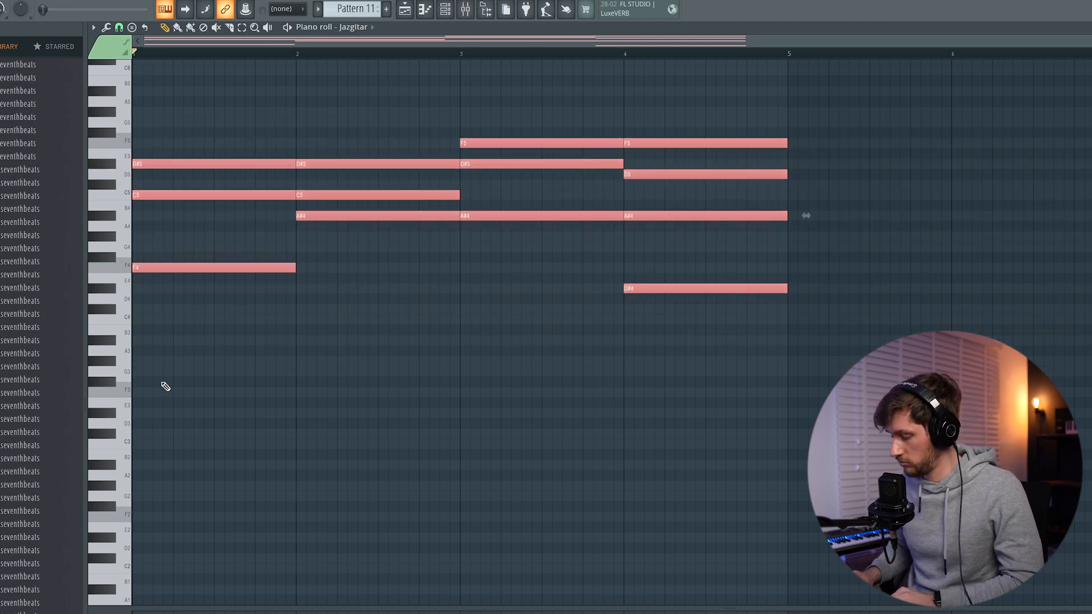
pyautogui.hotkey('ctrl', 'Down')
pyautogui.press('space')
pyautogui.keyDown('ctrl'); pyautogui.click(495, 174); pyautogui.keyUp('ctrl')
pyautogui.scroll(1, 493, 174)
pyautogui.scroll(-1, 492, 174)
# Replace the Jazgitar clips at bars 5 and 9 with the sustained chord pattern on Track 2
pyautogui.click(405, 9)
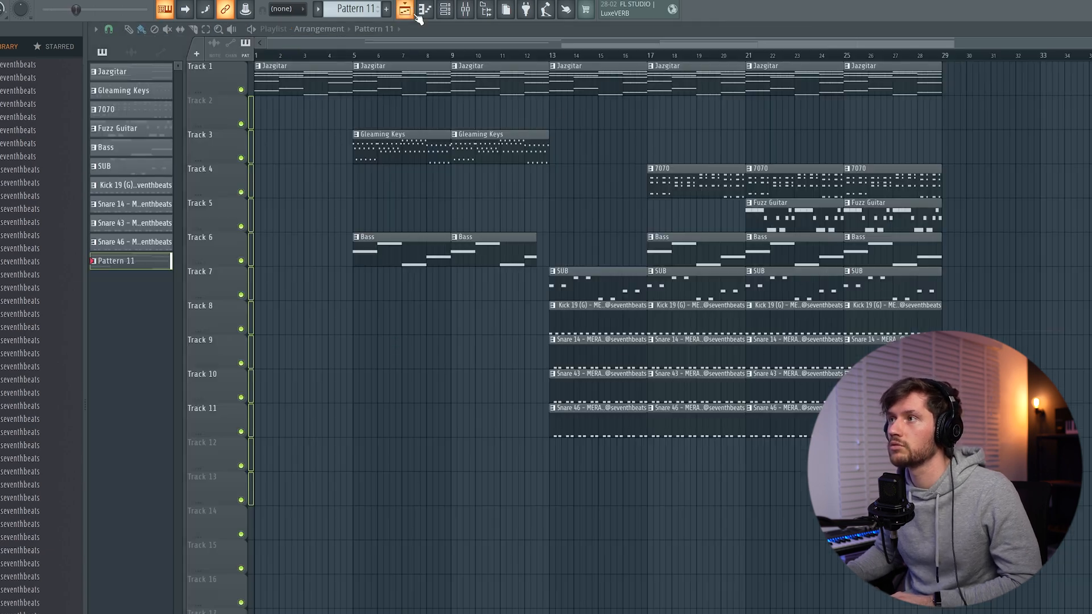
pyautogui.rightClick(401, 85)
pyautogui.rightClick(467, 91)
pyautogui.moveTo(361, 111); pyautogui.dragTo(482, 113)
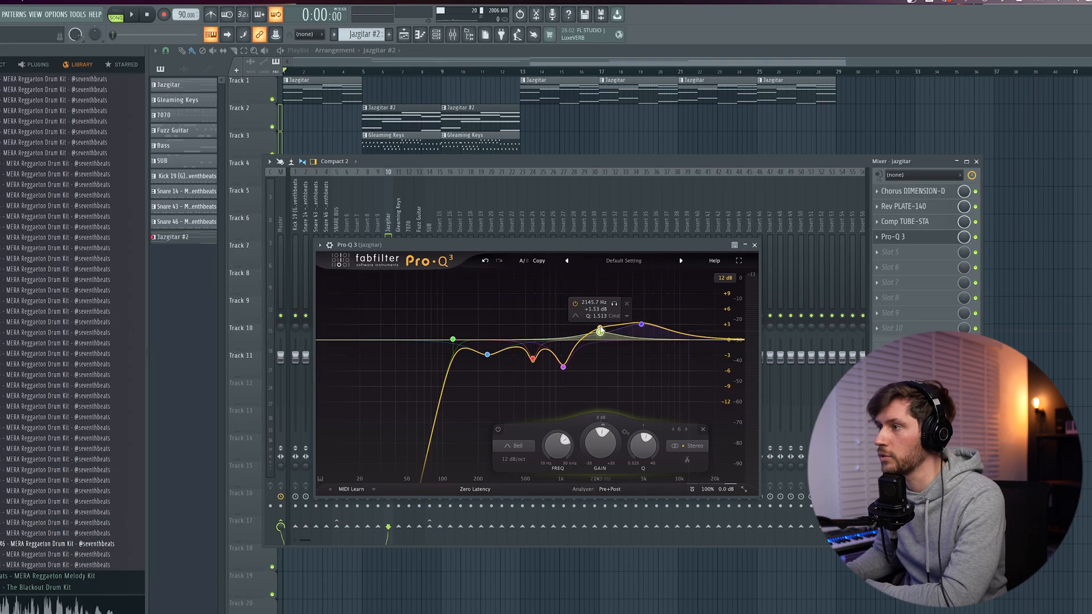
# Turn the 2 kHz bell band in Jazgitar's Pro-Q 3 into a high cut at the spectrum's upper end and create its frequency automation clip
pyautogui.rightClick(603, 338)
pyautogui.click(699, 426)
pyautogui.moveTo(600, 328); pyautogui.dragTo(717, 345)
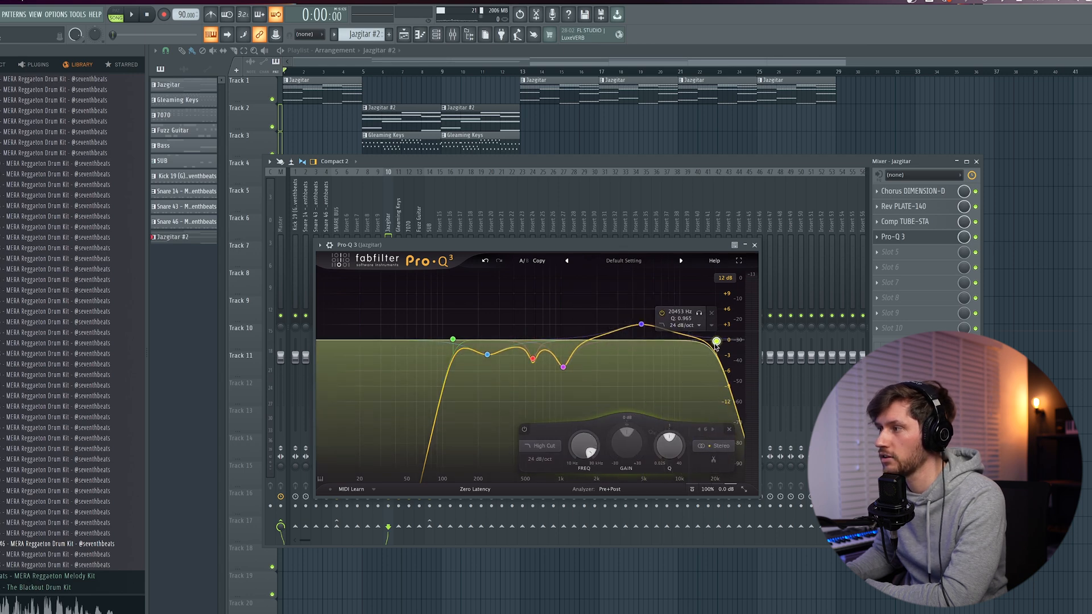
pyautogui.click(77, 17)
pyautogui.moveTo(102, 139)
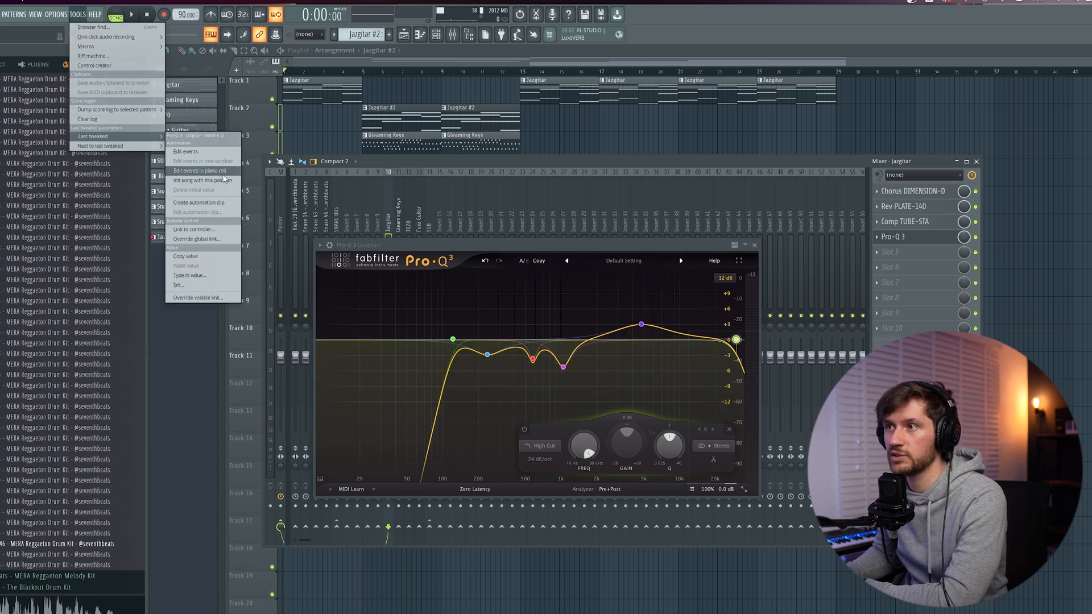
pyautogui.click(203, 203)
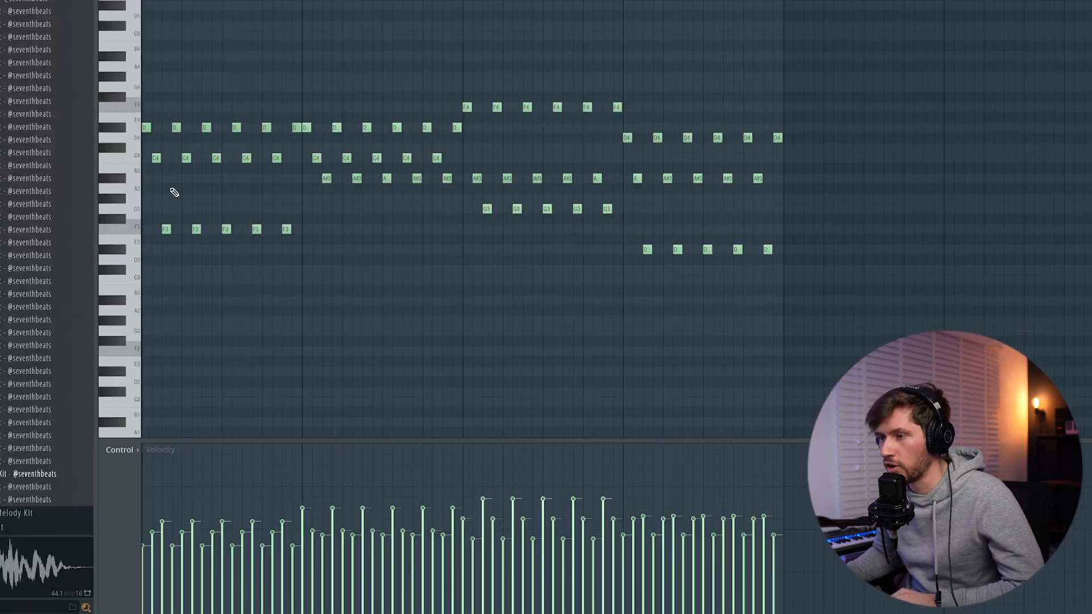
pyautogui.hotkey('ctrl', 'a')
pyautogui.hotkey('ctrl', 'd')
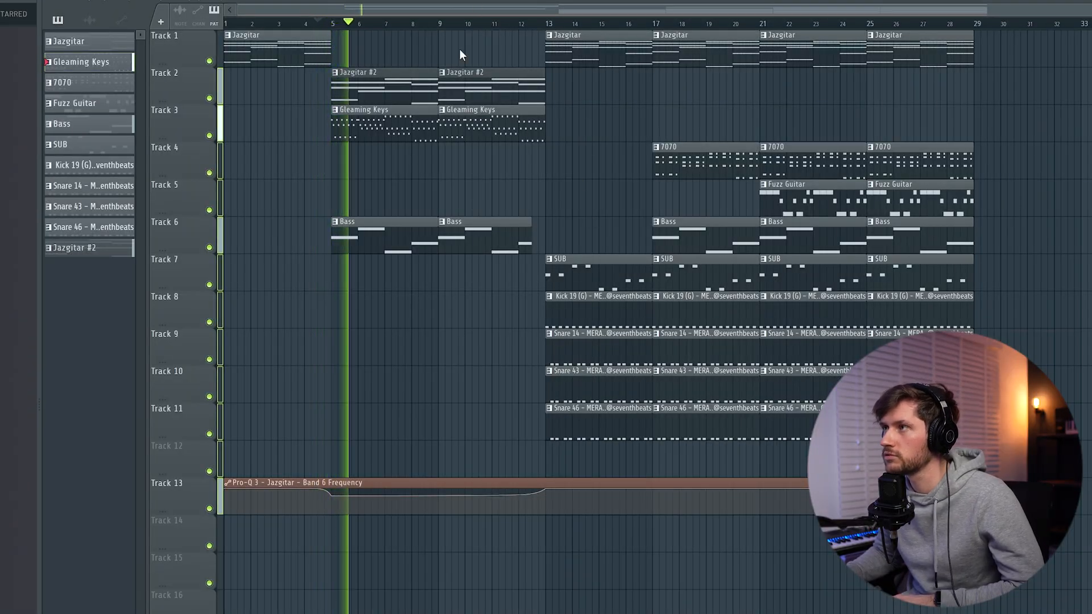
# Route the Bass channel to mixer insert 15 and set its Pro-Q 3 high cut to about 322 Hz at 24 dB/oct
pyautogui.press('F9')
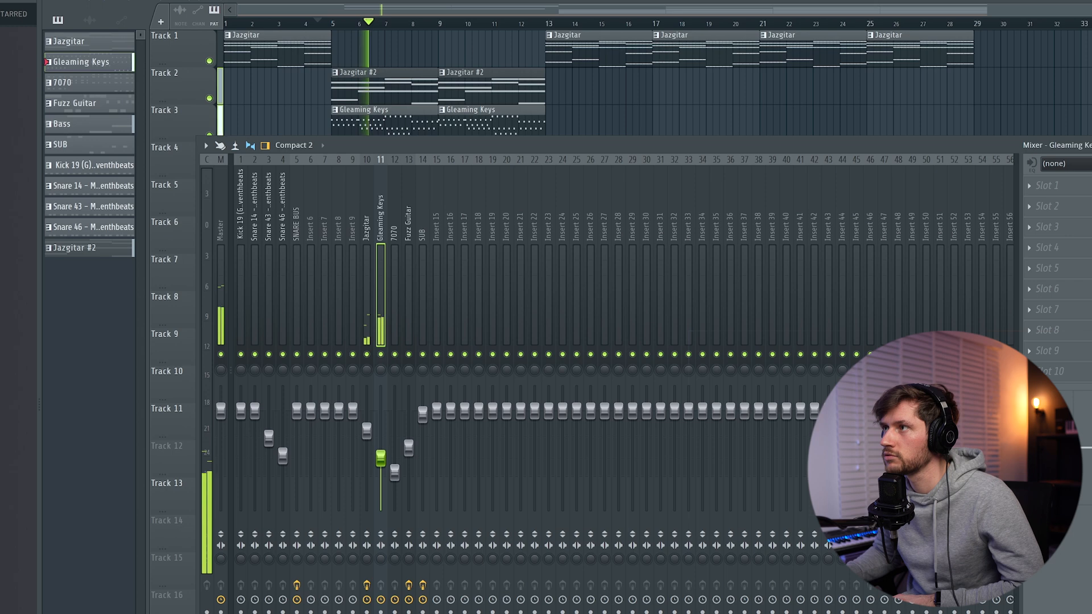
pyautogui.press('F6')
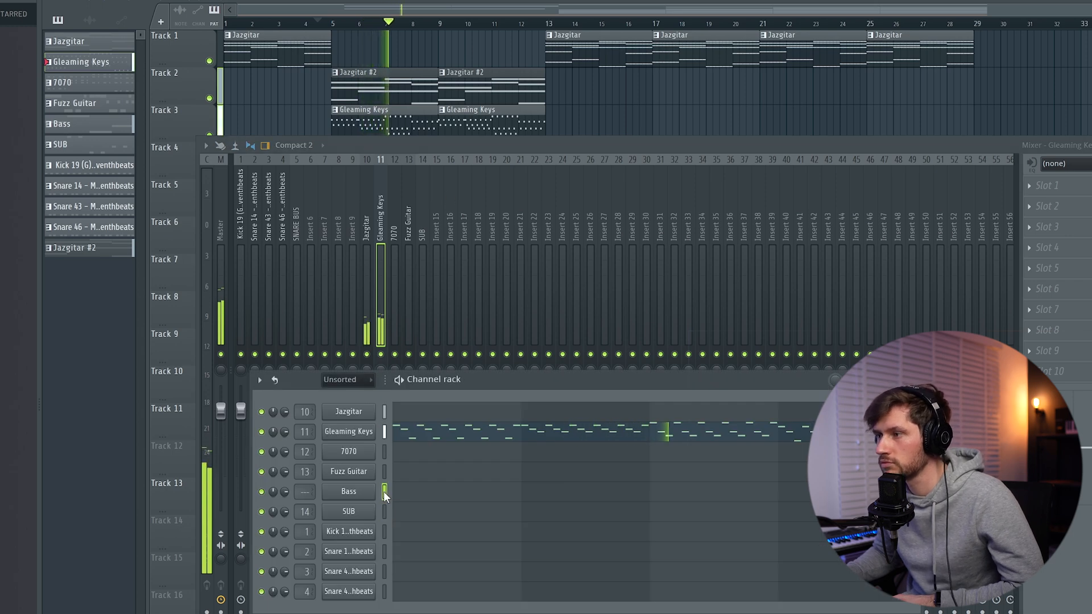
pyautogui.rightClick(437, 221)
pyautogui.moveTo(515, 306)
pyautogui.click(637, 306)
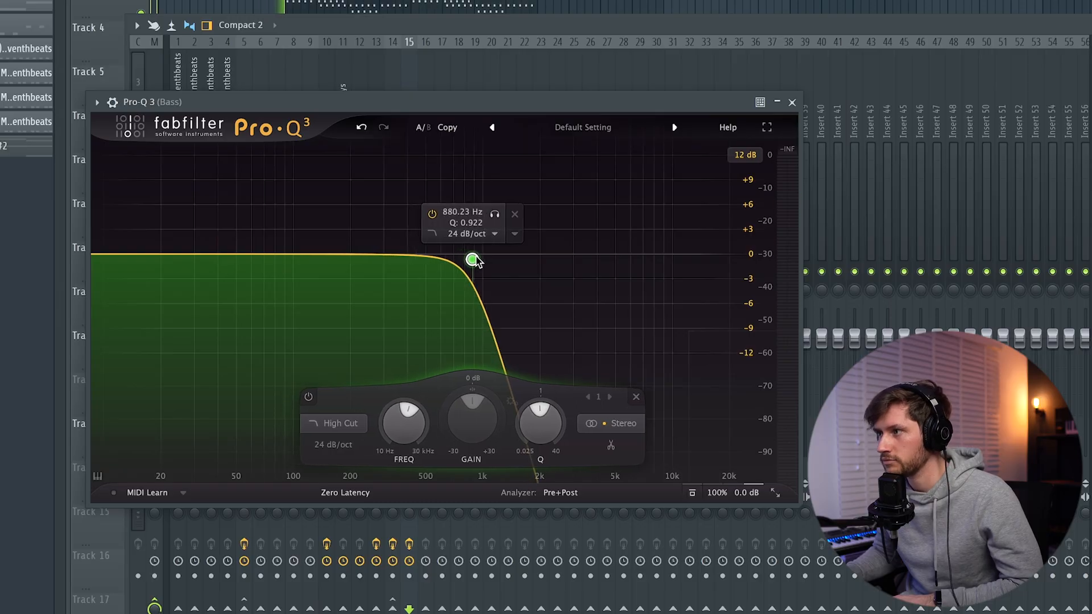
pyautogui.moveTo(474, 260); pyautogui.dragTo(387, 261)
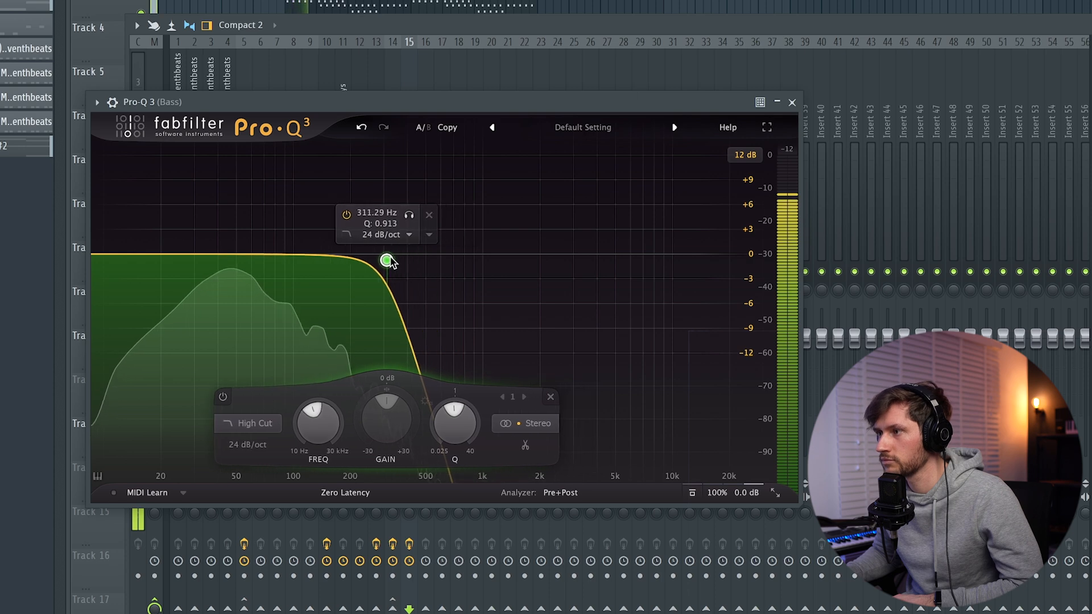
pyautogui.click(792, 102)
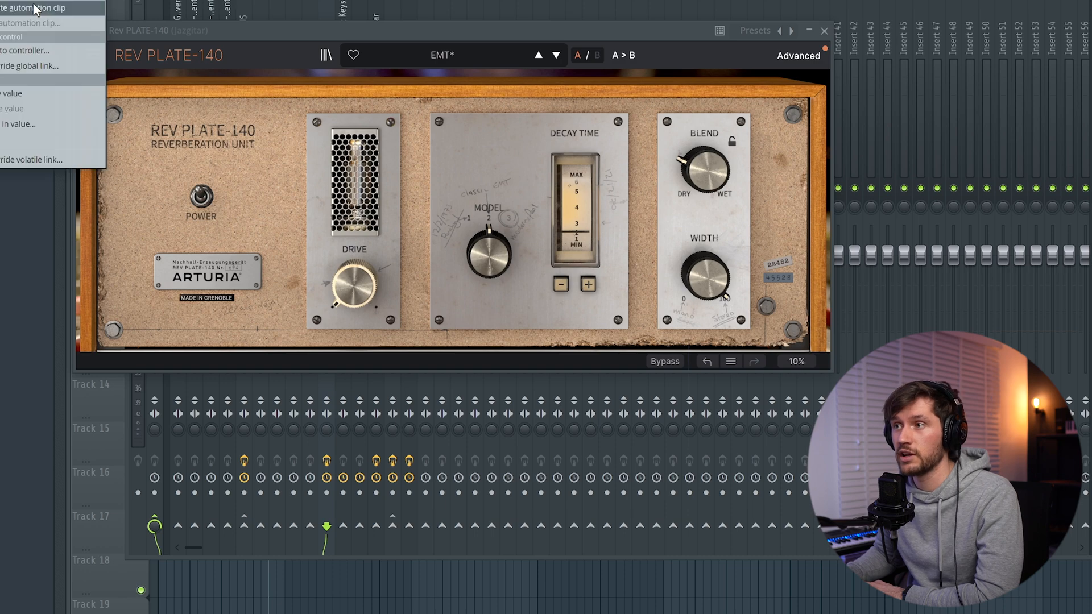
# Create an automation clip for the Blend Dry/wet of Jazgitar's Rev PLATE-140 and copy its starting value to a point before bar 5
pyautogui.click(34, 8)
pyautogui.click(825, 31)
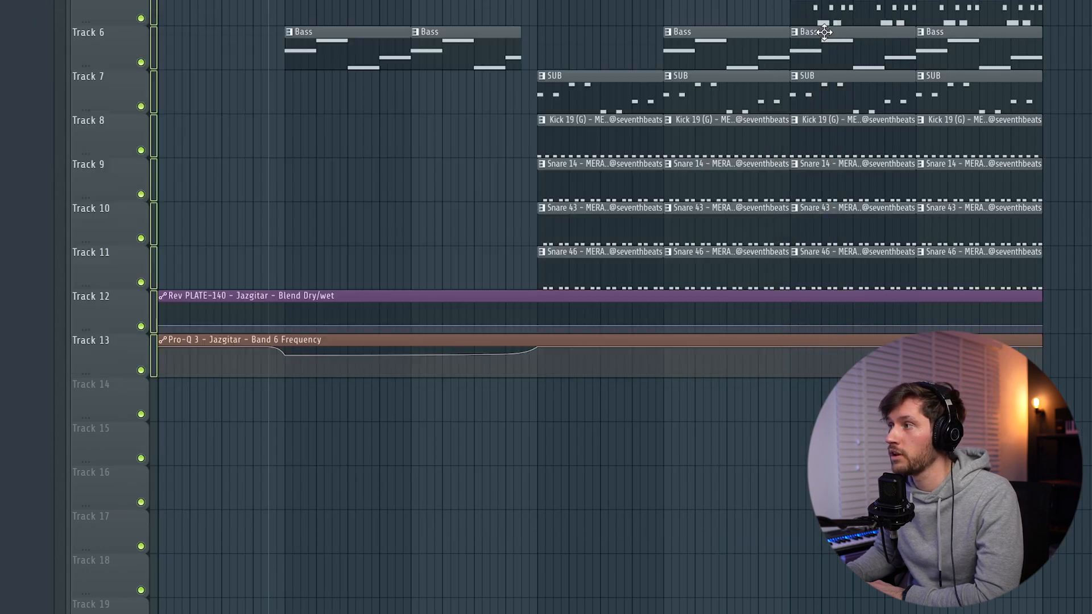
pyautogui.rightClick(161, 327)
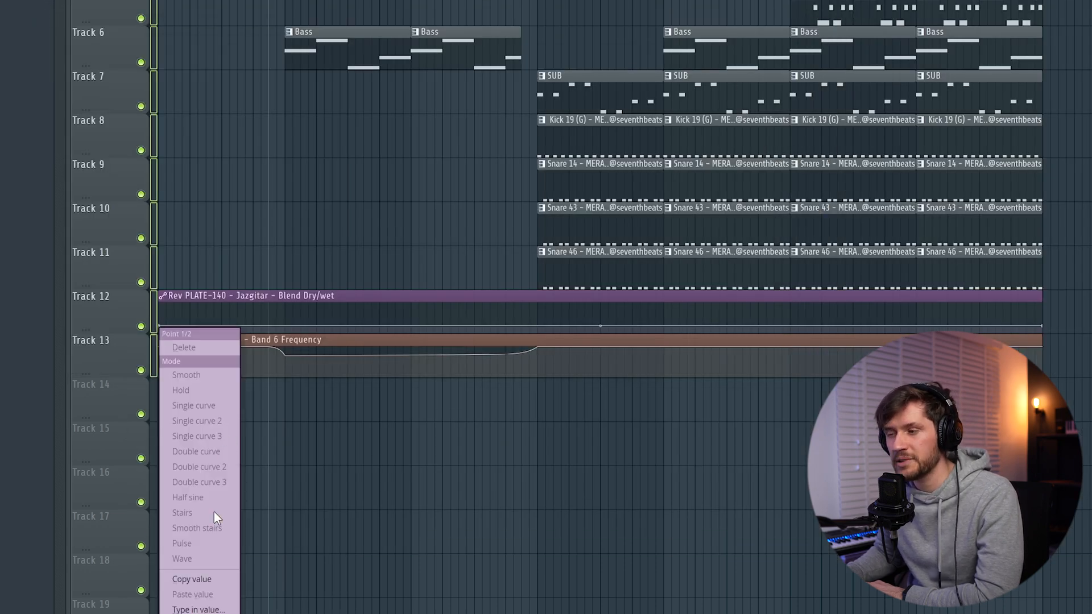
pyautogui.click(194, 579)
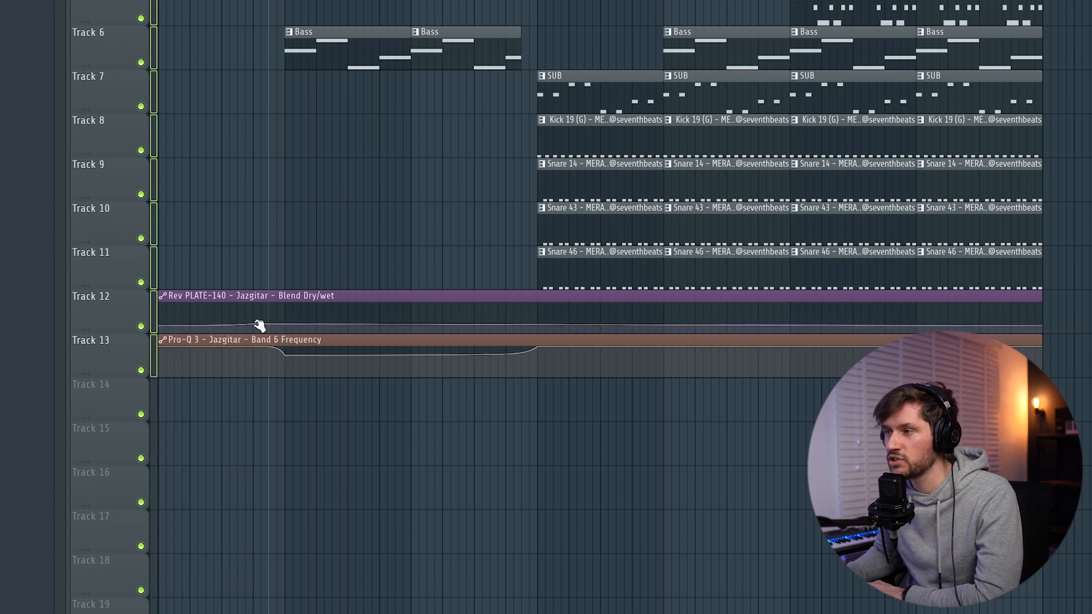
pyautogui.rightClick(256, 325)
pyautogui.click(318, 593)
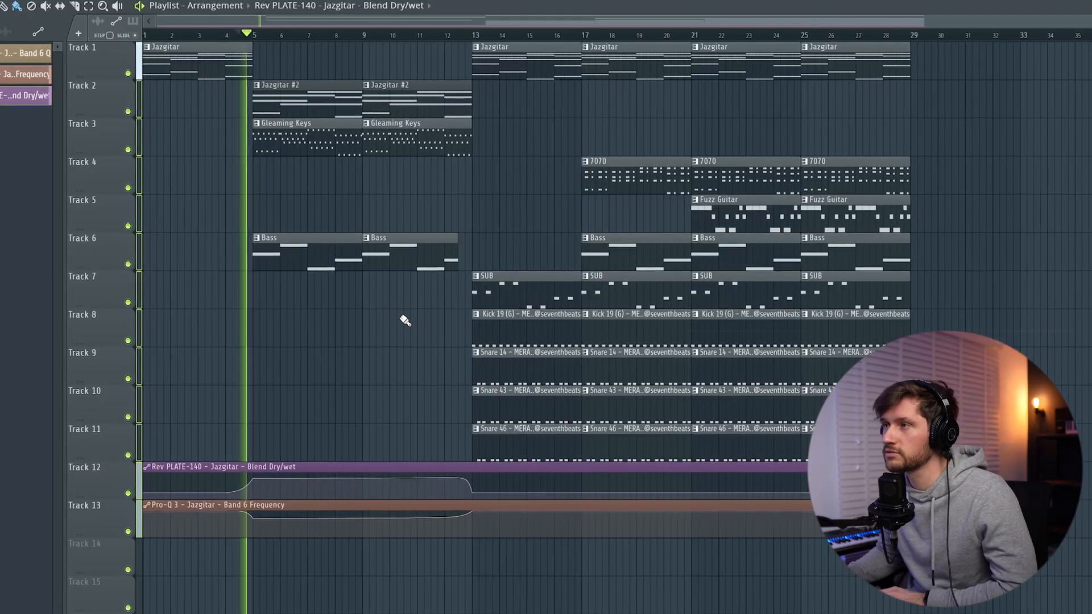
# Adjust the reverb blend automation points around bars 5 and 12 to shape the raised section, and play it back
pyautogui.moveTo(236, 493); pyautogui.dragTo(247, 491)
pyautogui.press('space')
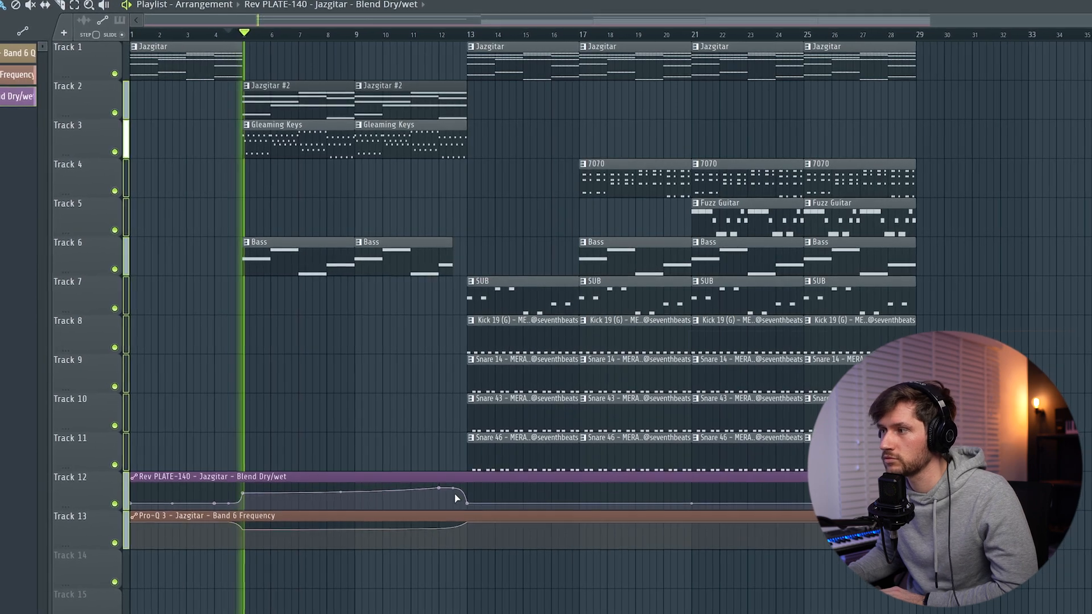
pyautogui.press('space')
pyautogui.moveTo(440, 486); pyautogui.dragTo(441, 493)
pyautogui.press('space')
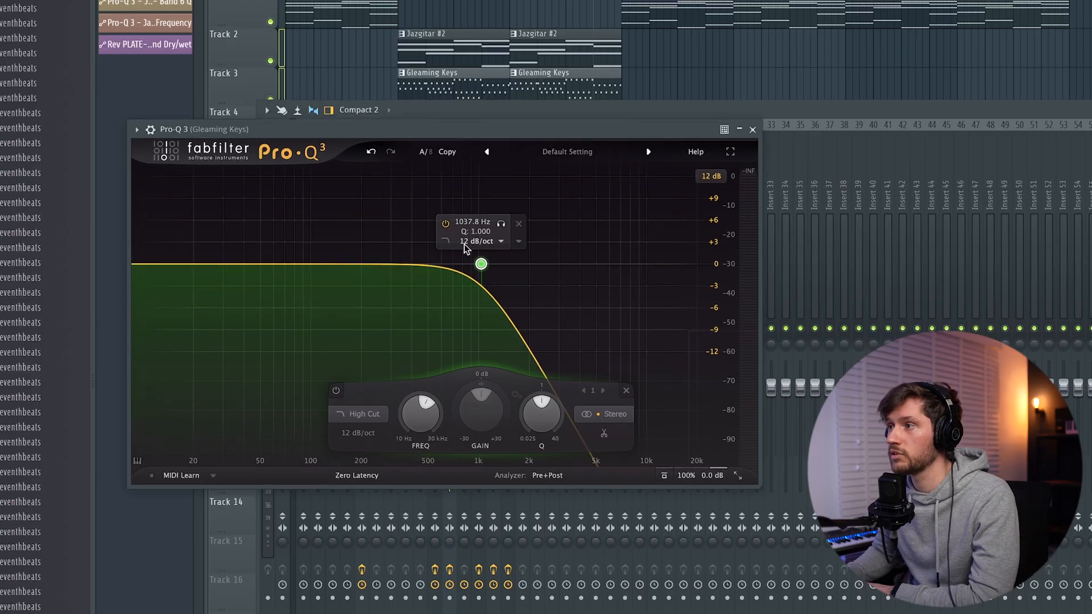
# Raise the high cut in Gleaming Keys' Pro-Q 3 to 30000 Hz and create an automation clip for its Band 1 Frequency
pyautogui.moveTo(421, 412); pyautogui.dragTo(421, 364)
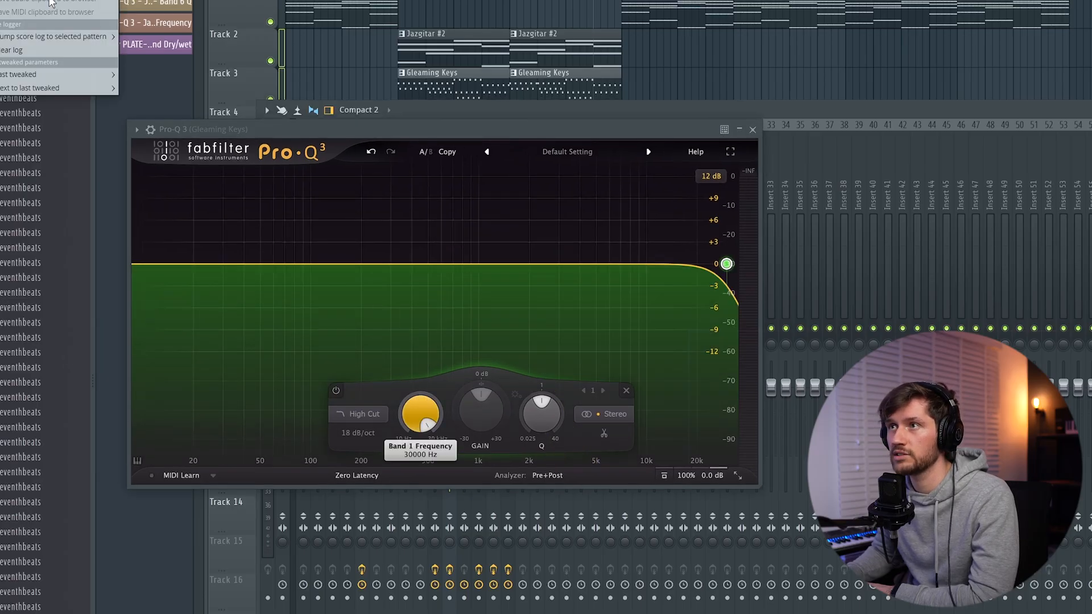
pyautogui.click(165, 75)
pyautogui.click(753, 130)
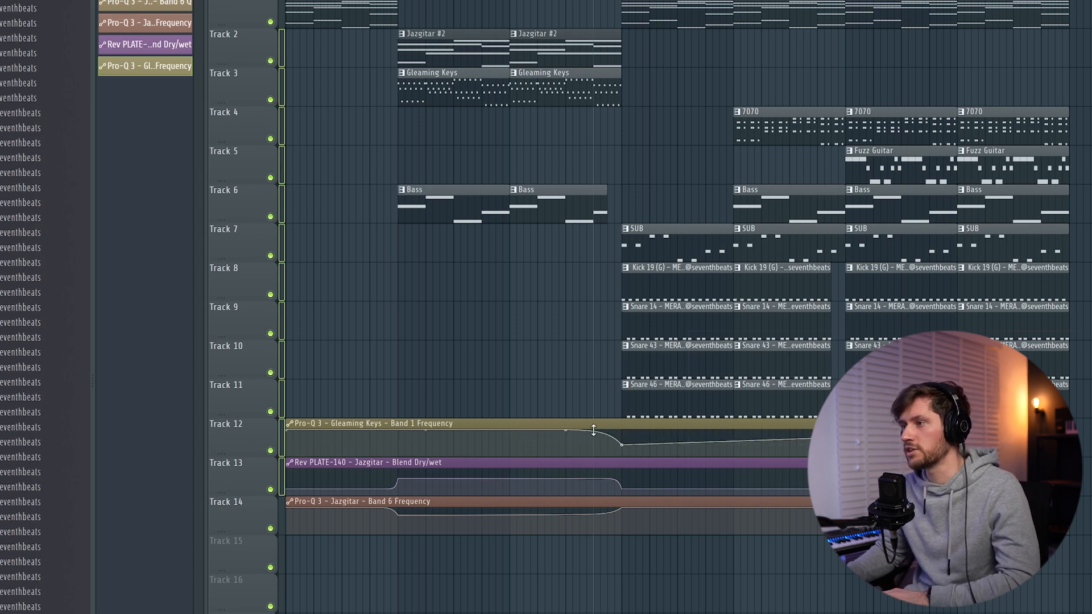
# Move the Gleaming Keys frequency automation clip below the other automation to Track 15, and play the arrangement around it
pyautogui.press('space')
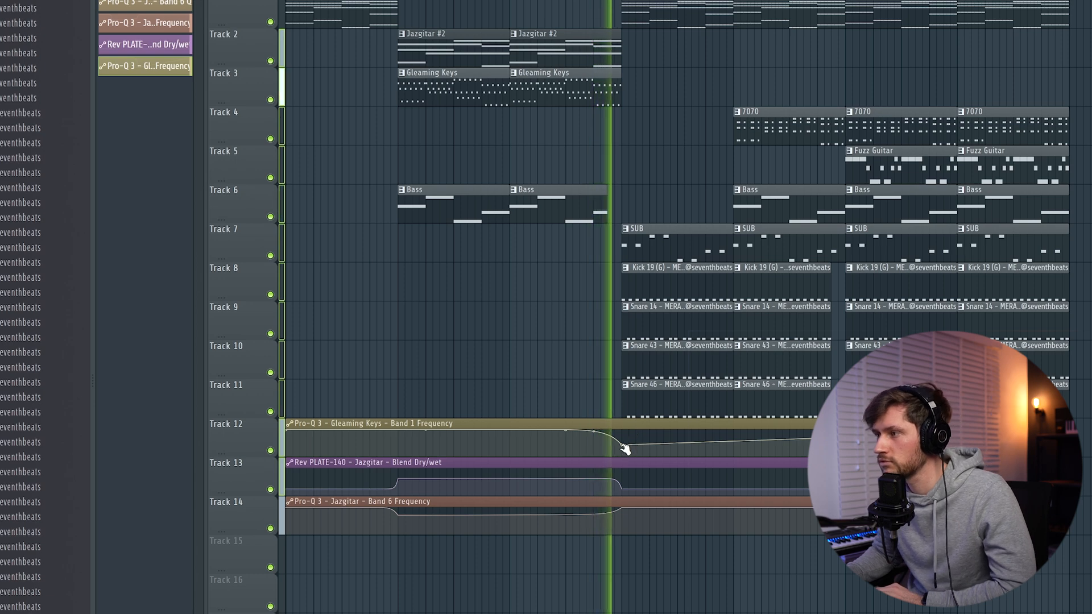
pyautogui.moveTo(603, 425); pyautogui.dragTo(581, 558)
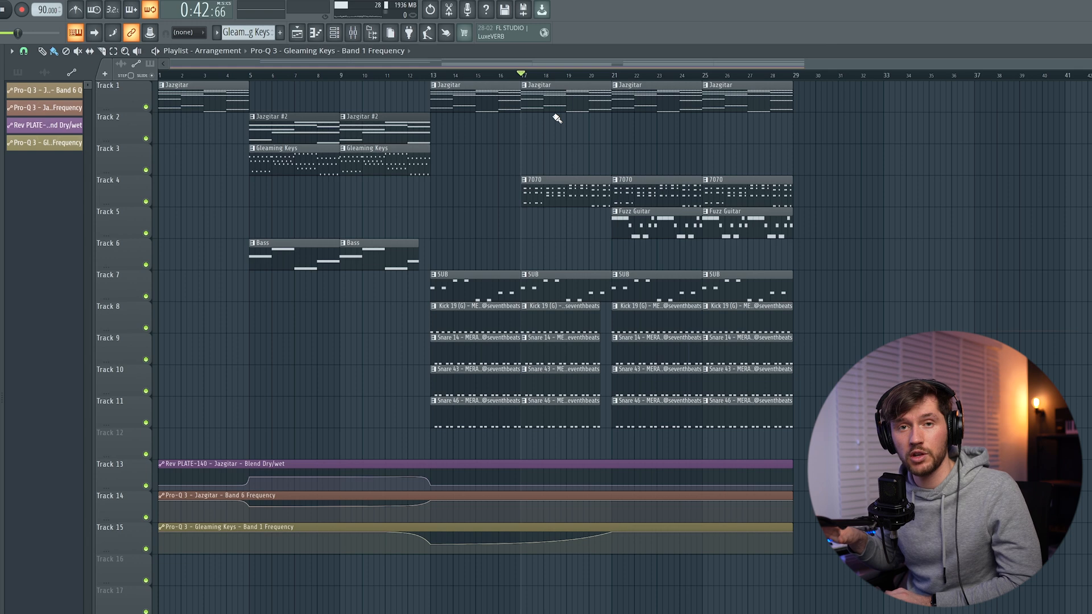
pyautogui.press('space')
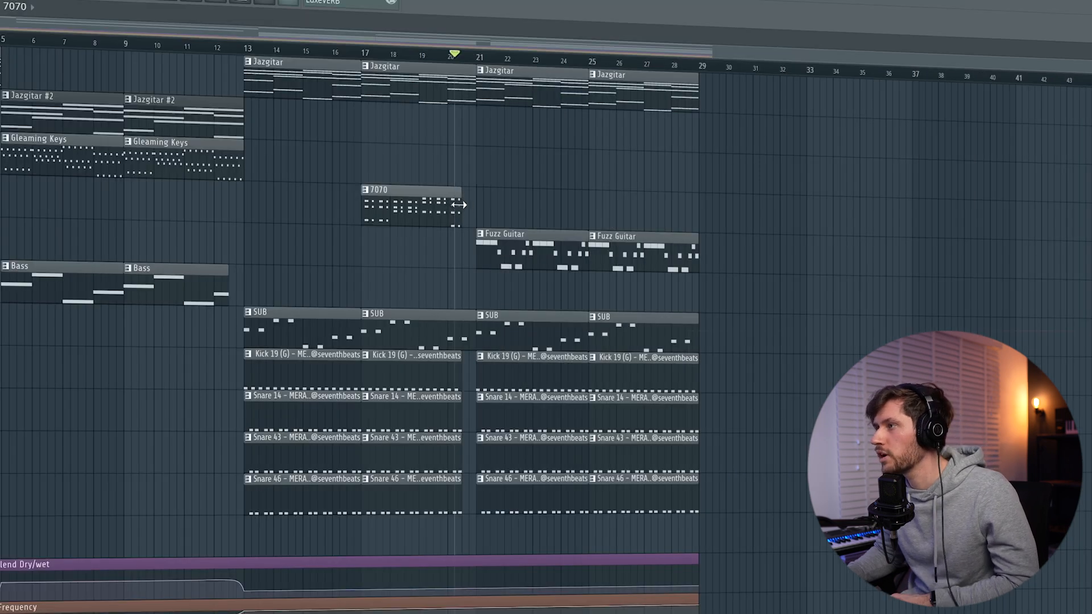
pyautogui.press('space')
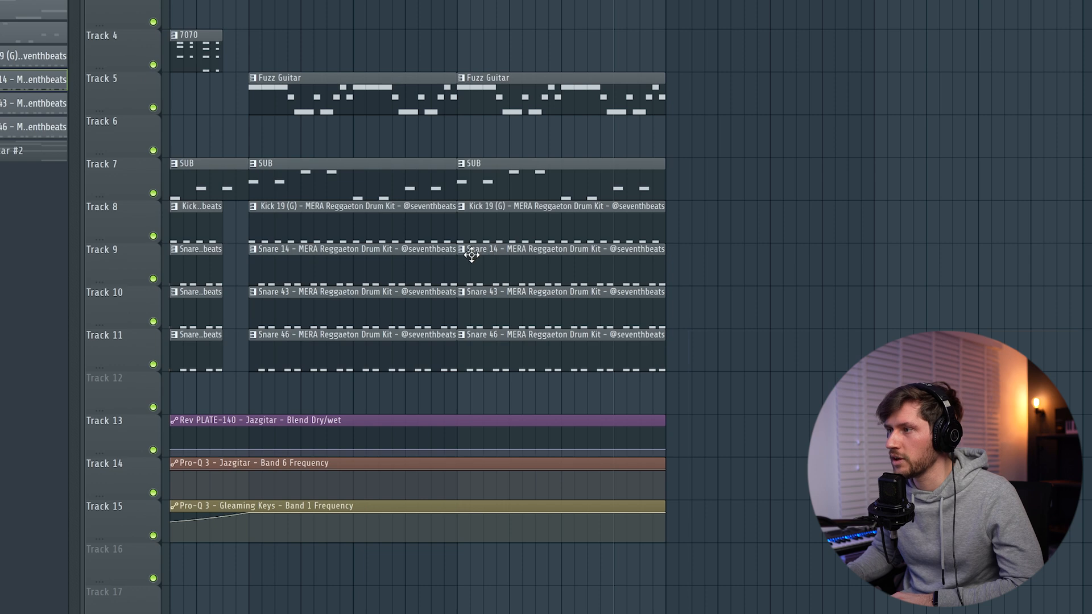
# Make the Snare 14 and Kick 19 clips at bar 25 unique patterns and return to the arrangement
pyautogui.click(462, 249)
pyautogui.click(466, 251)
pyautogui.click(462, 250)
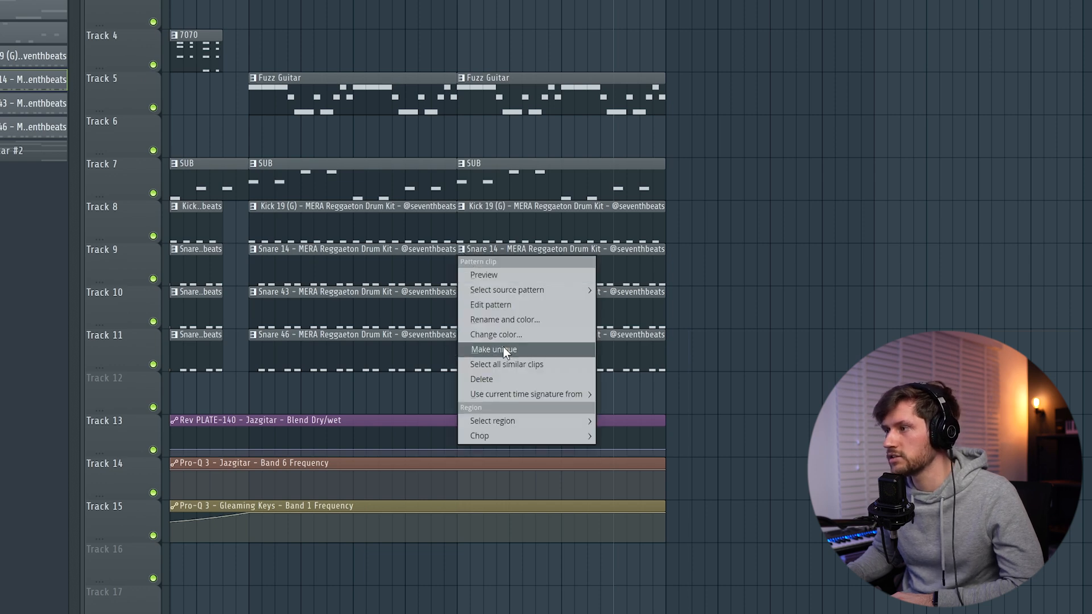
pyautogui.click(503, 348)
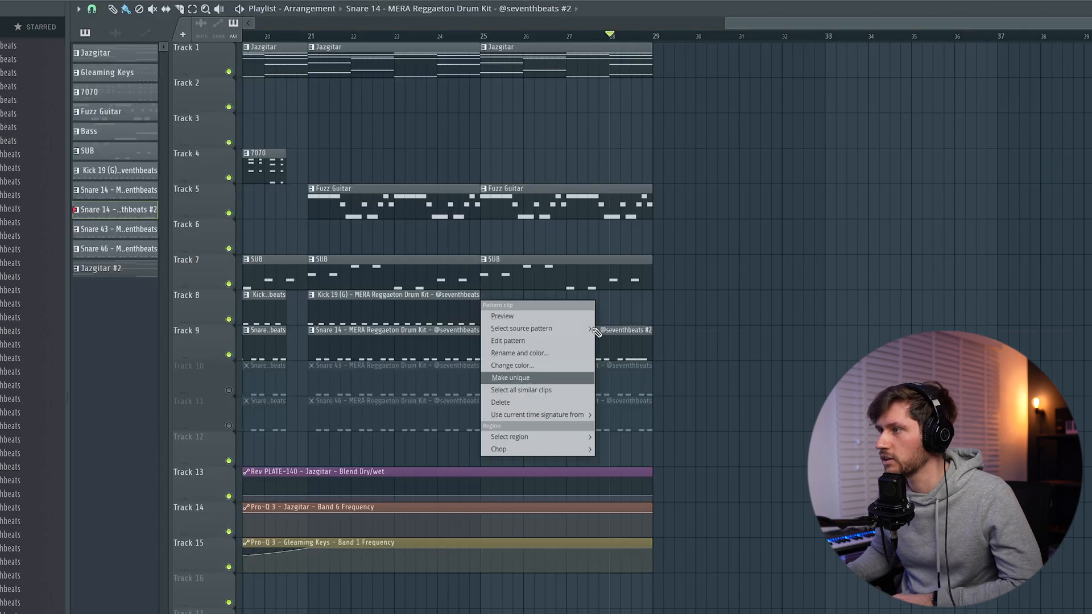
pyautogui.click(532, 378)
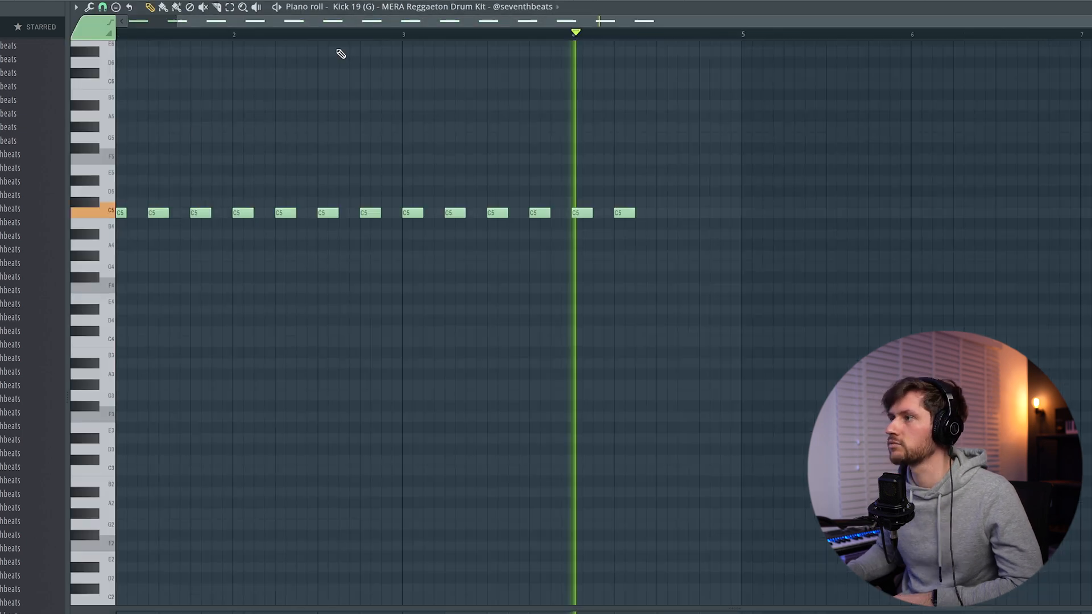
pyautogui.press('F5')
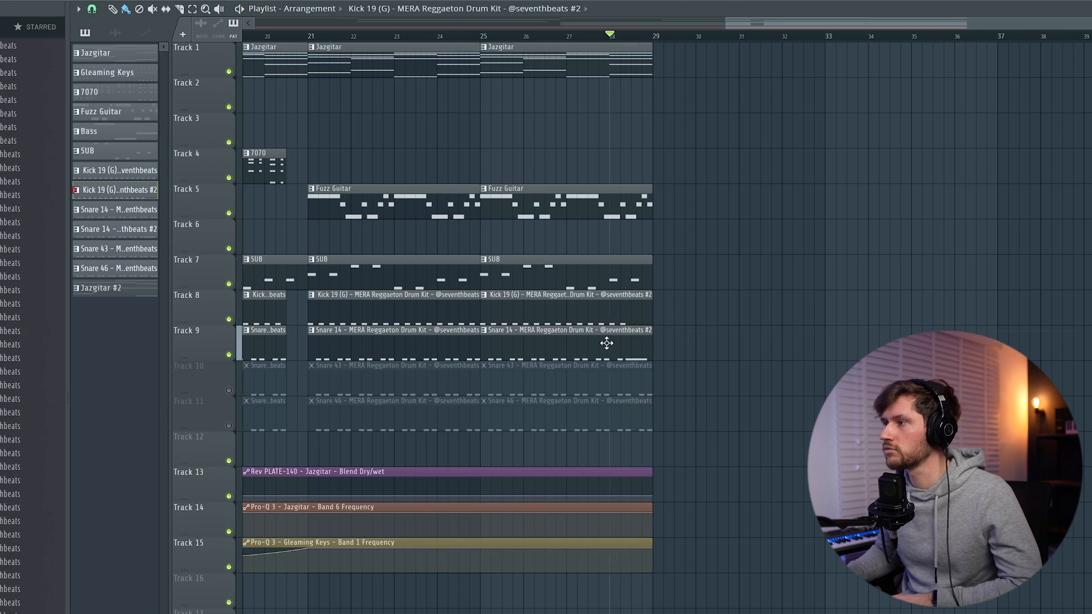
# Add closely spaced C5 hits as a fill up to the end of bar 4 in the Snare 14 #2 pattern, and audition it
pyautogui.doubleClick(607, 341)
pyautogui.moveTo(404, 217); pyautogui.dragTo(401, 215)
pyautogui.click(405, 216)
pyautogui.press('space')
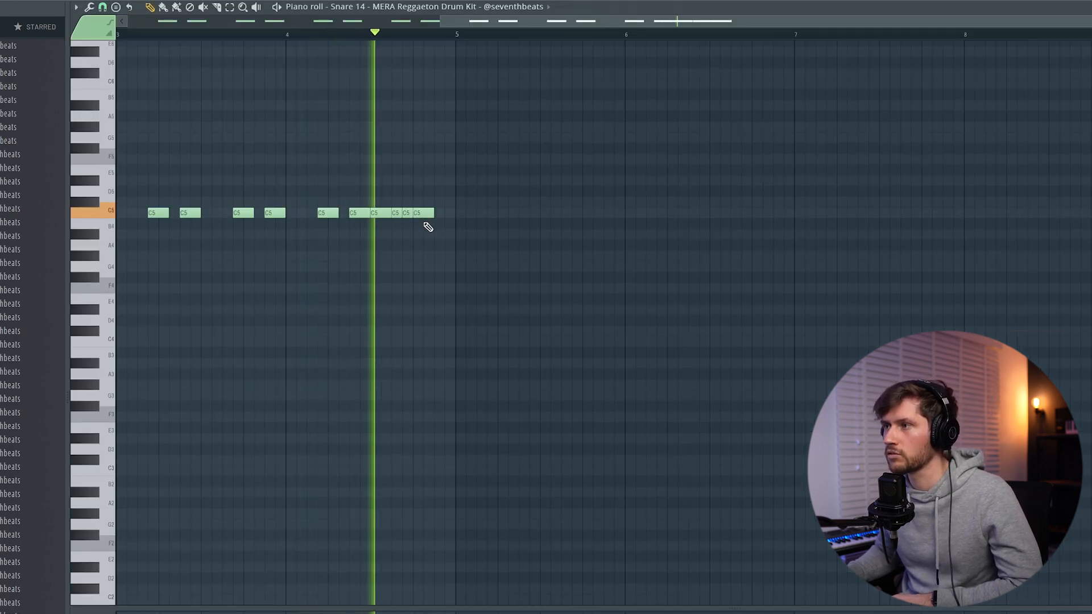
pyautogui.press('space')
pyautogui.click(439, 213)
pyautogui.press('space')
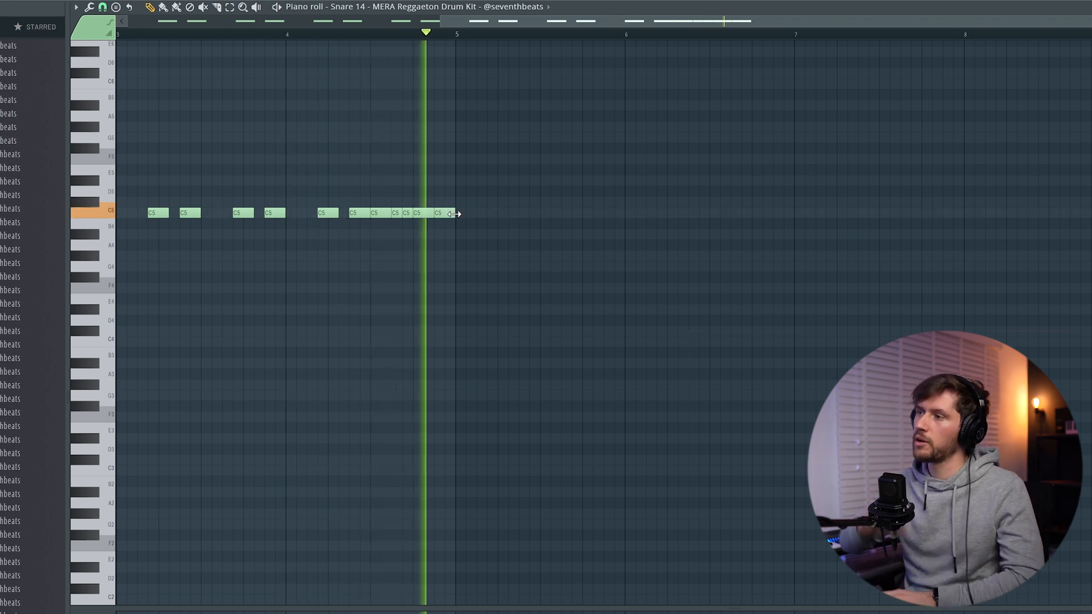
pyautogui.press('space')
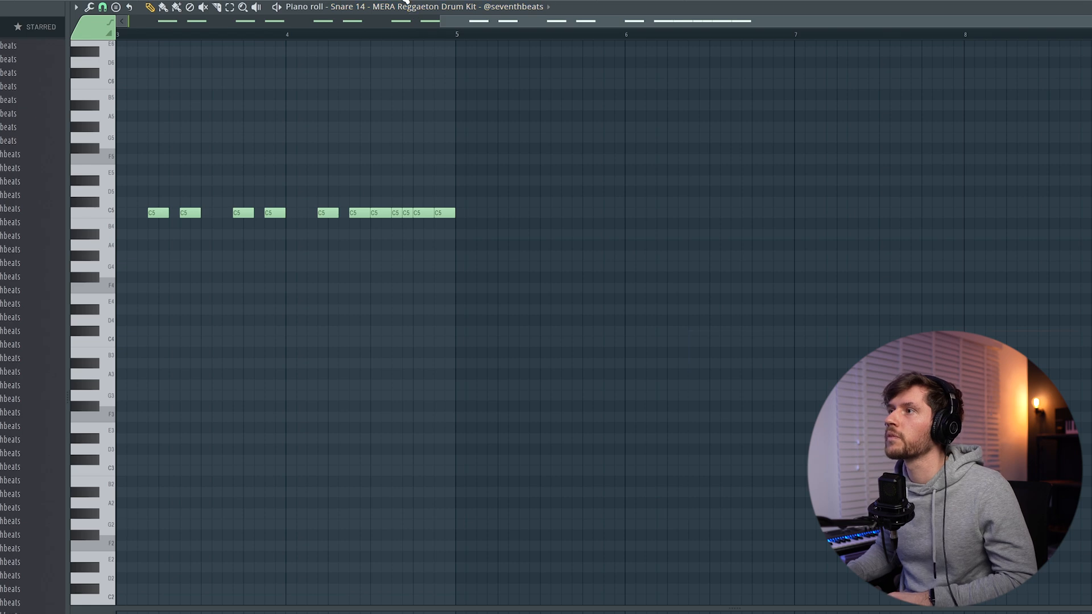
# Select the fill notes at the end of the Snare 14 #2 pattern, return to the arrangement and toggle playback
pyautogui.moveTo(495, 24); pyautogui.dragTo(432, 23)
pyautogui.moveTo(556, 188); pyautogui.dragTo(454, 229)
pyautogui.press('F5')
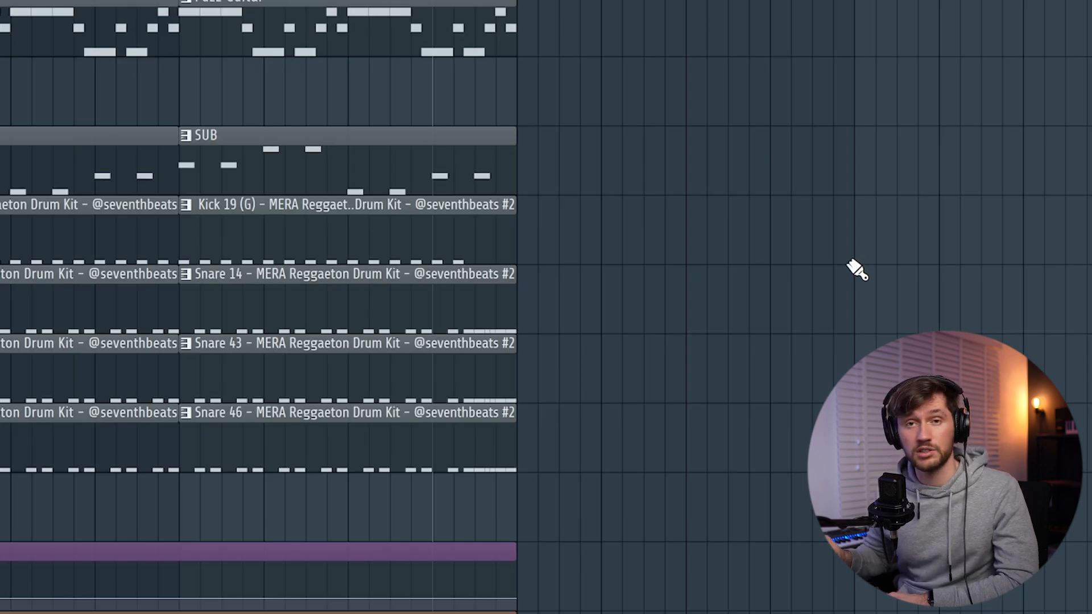
pyautogui.press('space')
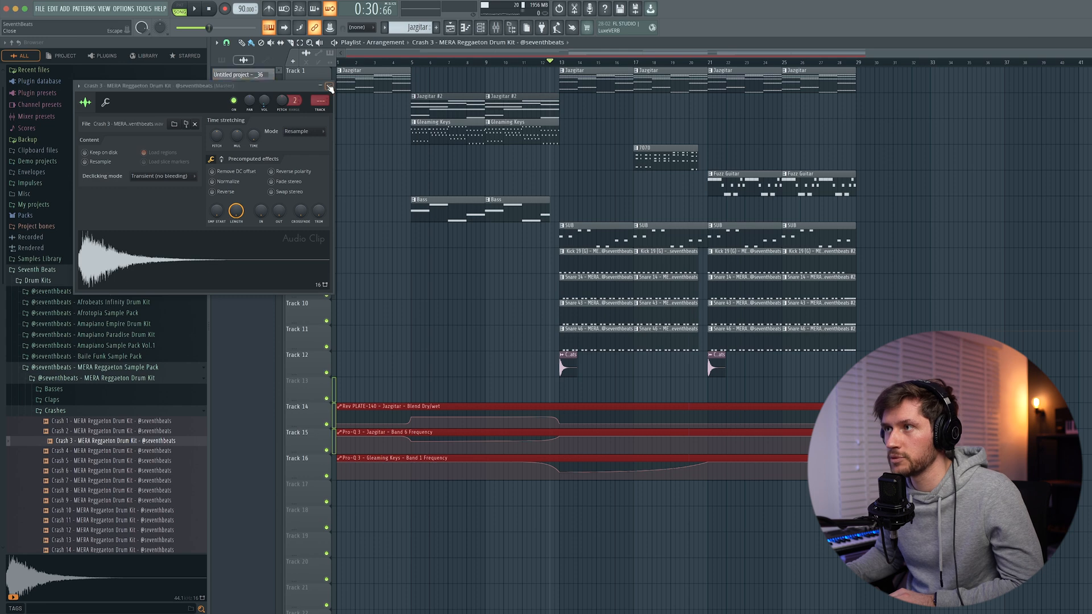
# Close the Crash 3 settings and place the Texture 4 sample from the FXs Textures folder on Track 13 at bar 5
pyautogui.click(329, 85)
pyautogui.scroll(-3, 57, 341)
pyautogui.click(56, 292)
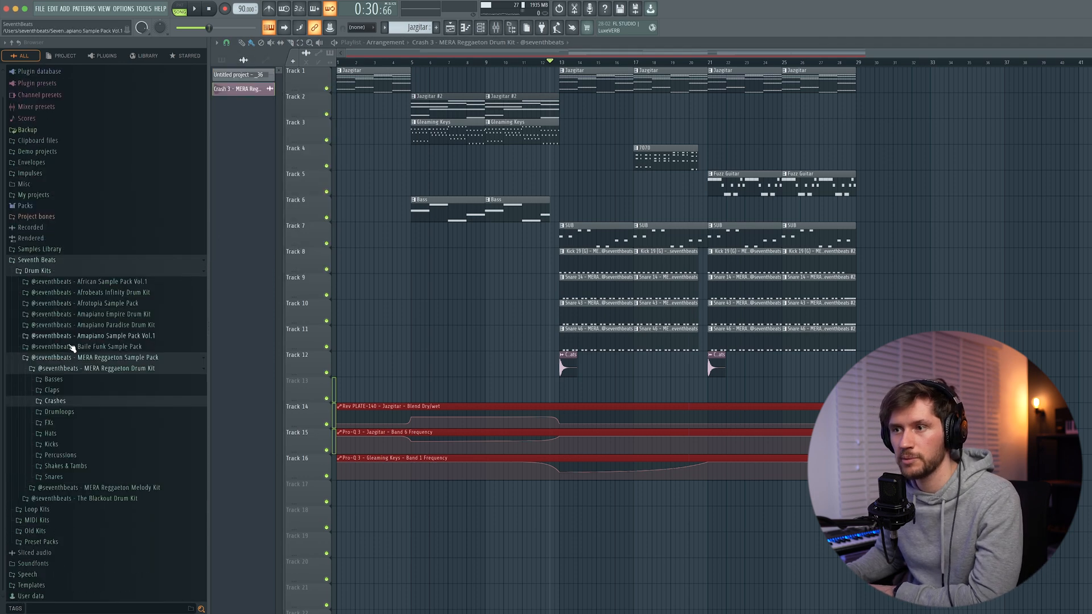
pyautogui.moveTo(120, 451); pyautogui.dragTo(407, 381)
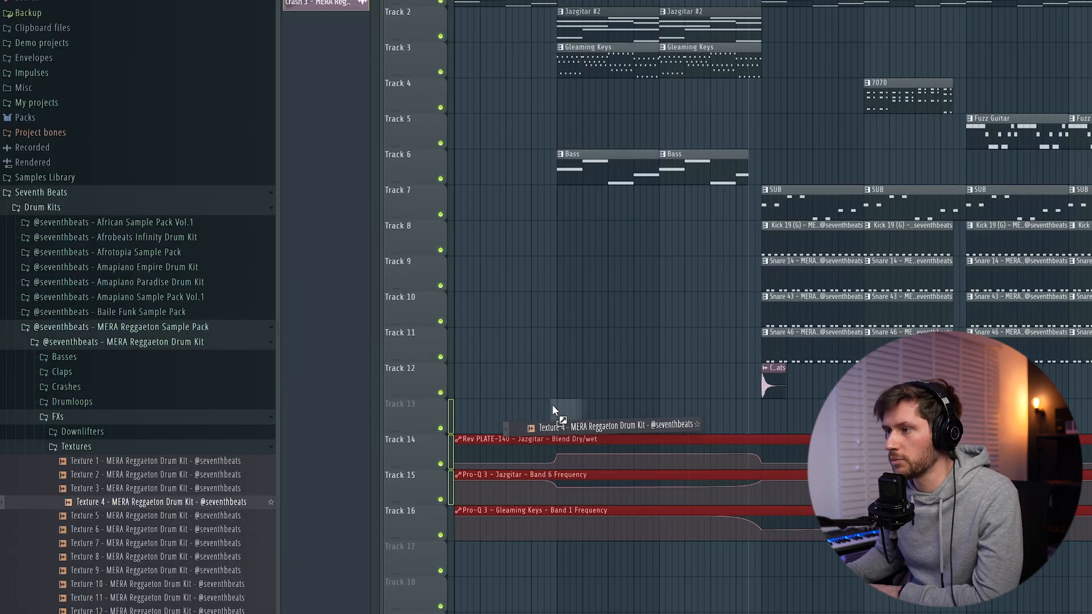
pyautogui.moveTo(552, 405); pyautogui.dragTo(558, 406)
# Adjust the Texture 4 sample's time stretch, repeat the clip along Track 13 up to bar 13, and play the section
pyautogui.doubleClick(576, 419)
pyautogui.moveTo(357, 83); pyautogui.dragTo(357, 77)
pyautogui.moveTo(623, 420); pyautogui.dragTo(731, 415)
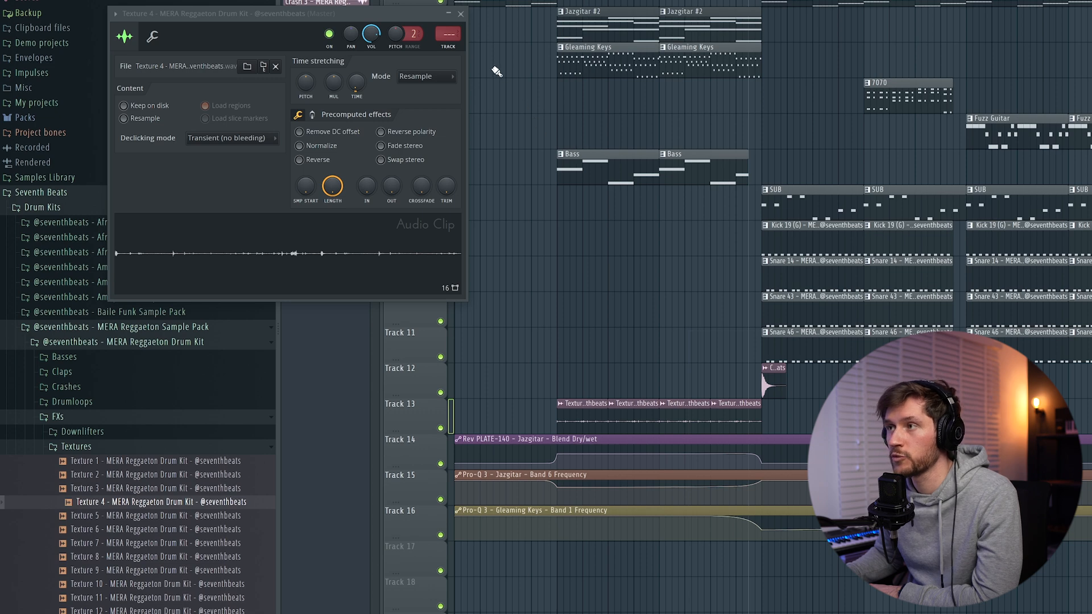
pyautogui.click(461, 13)
pyautogui.press('space')
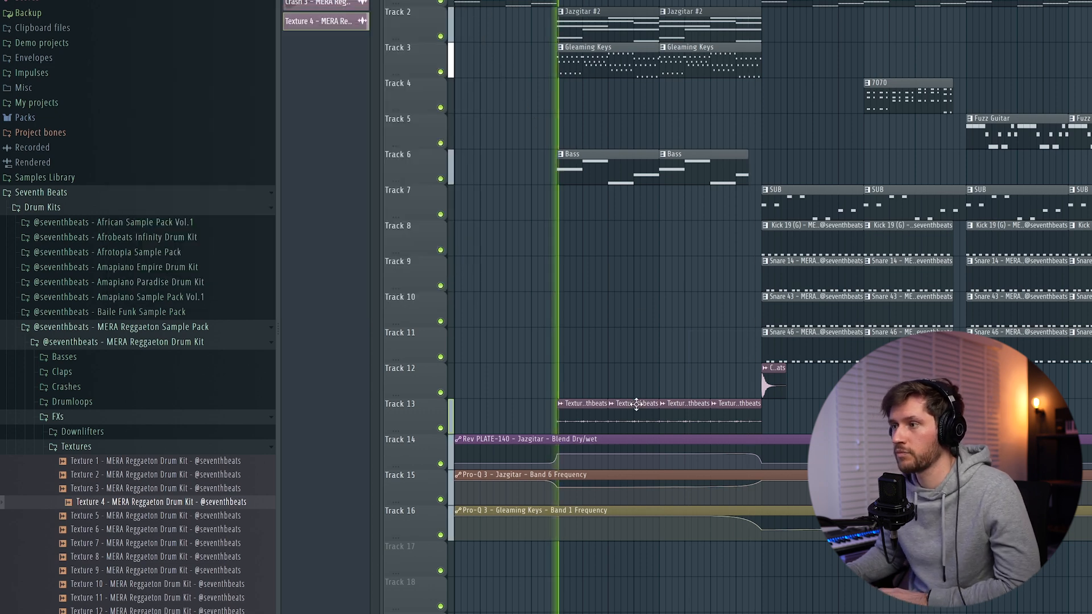
# Lower the Texture 4 sample's volume and open the mixer and sample settings to balance it with the melody tracks
pyautogui.doubleClick(601, 421)
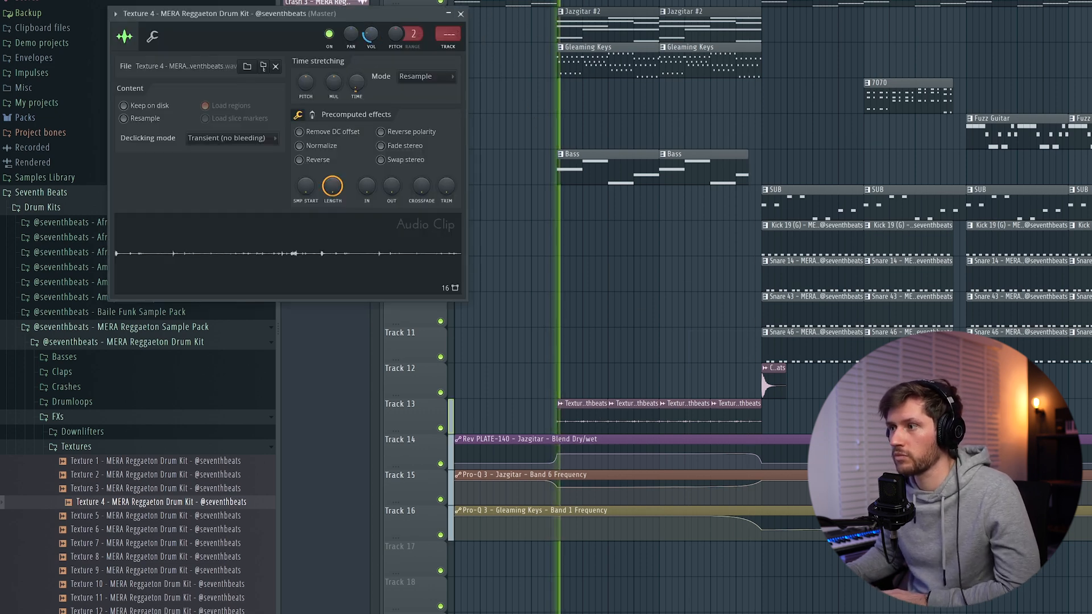
pyautogui.press('space')
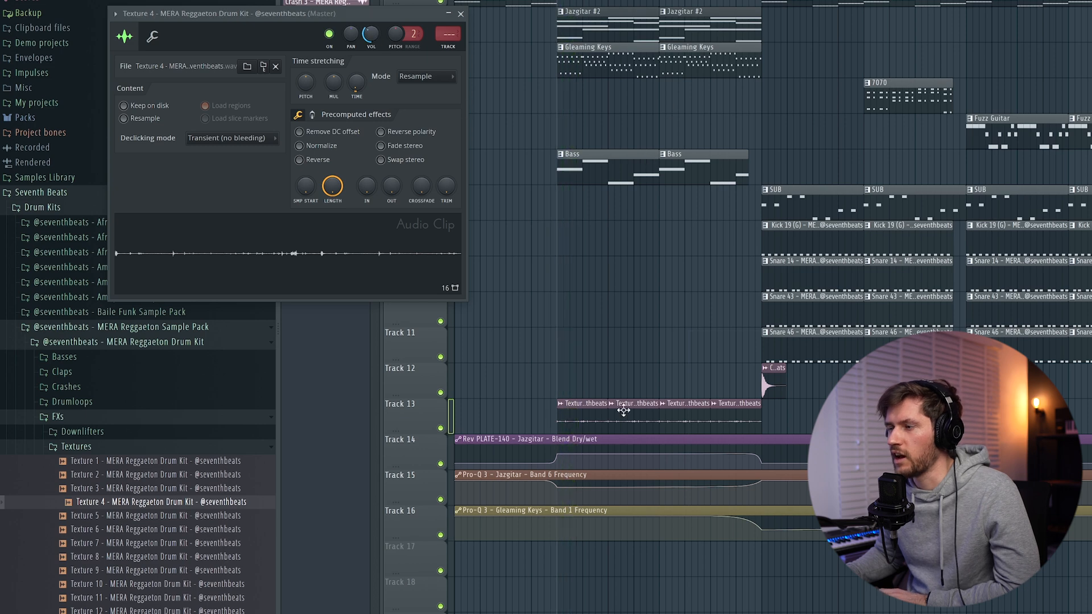
pyautogui.press('F9')
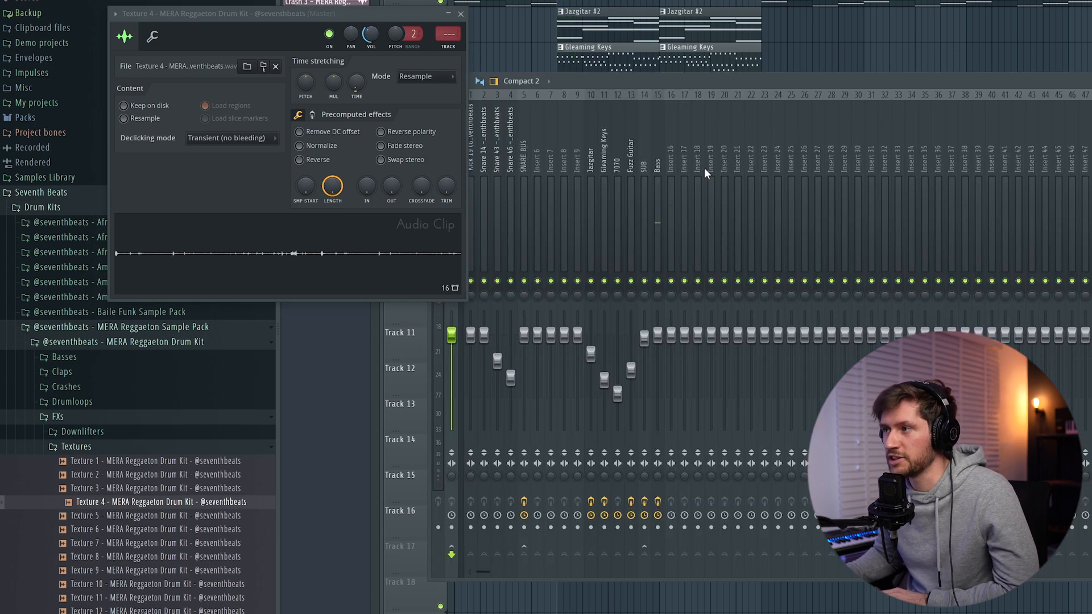
pyautogui.rightClick(596, 165)
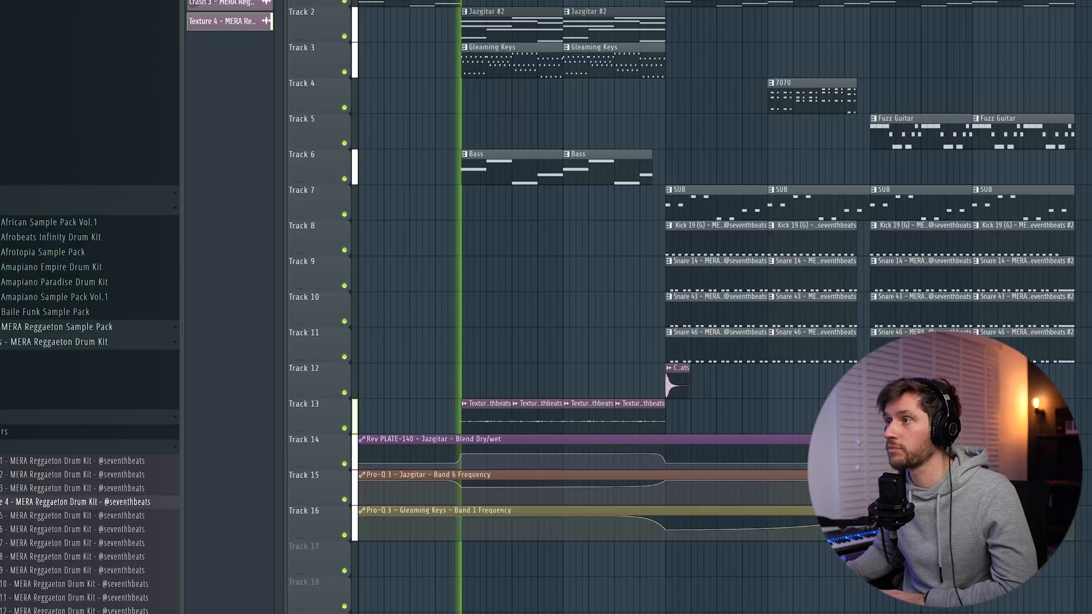
pyautogui.doubleClick(500, 410)
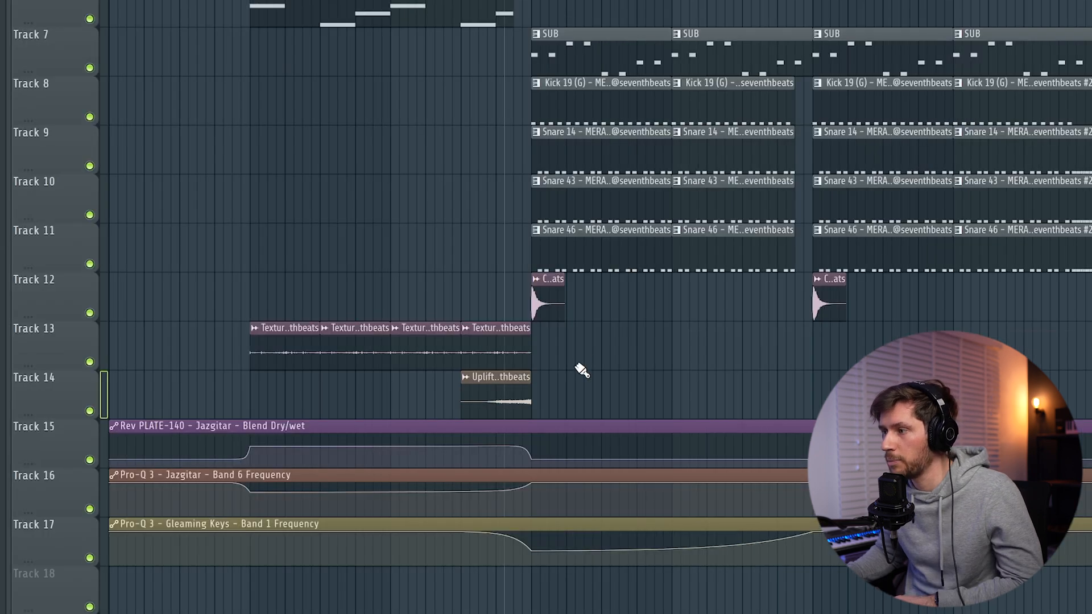
# Play back the arrangement and follow the playhead past bar 17
pyautogui.press('space')
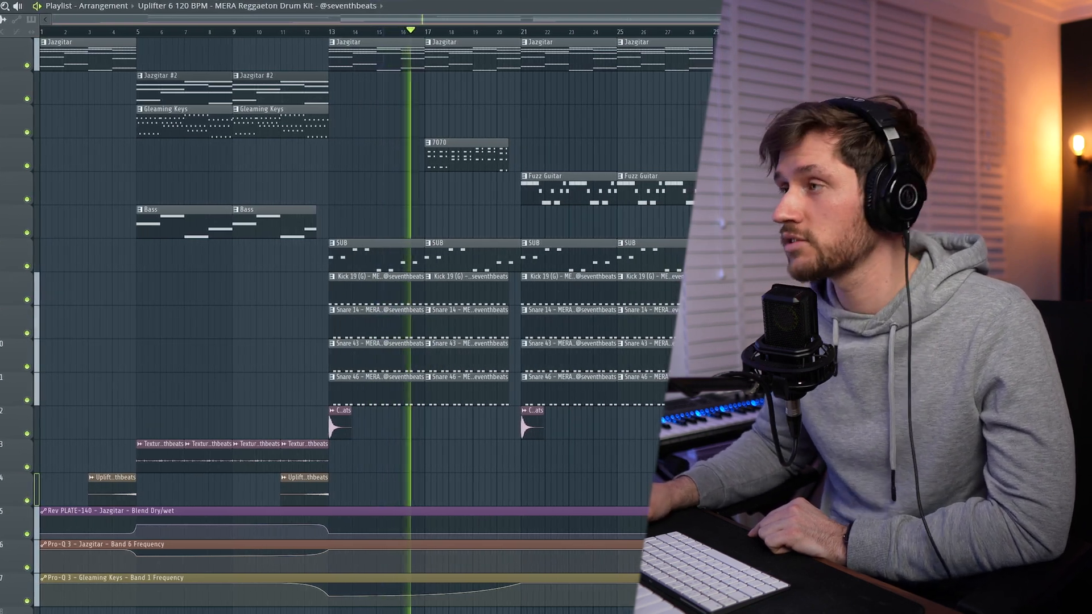
pyautogui.moveTo(57, 22); pyautogui.dragTo(159, 21)
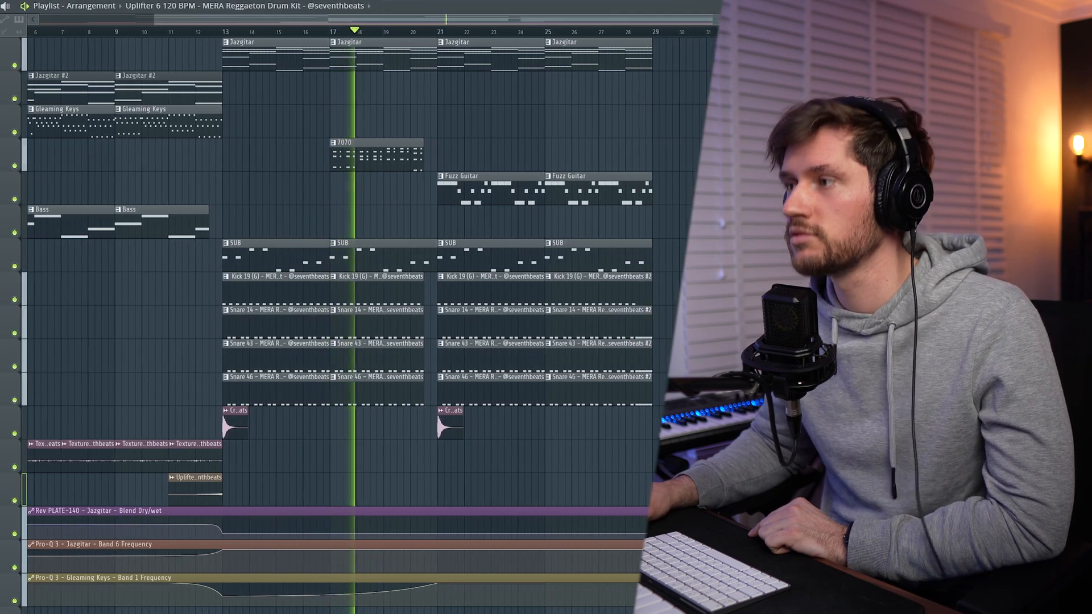